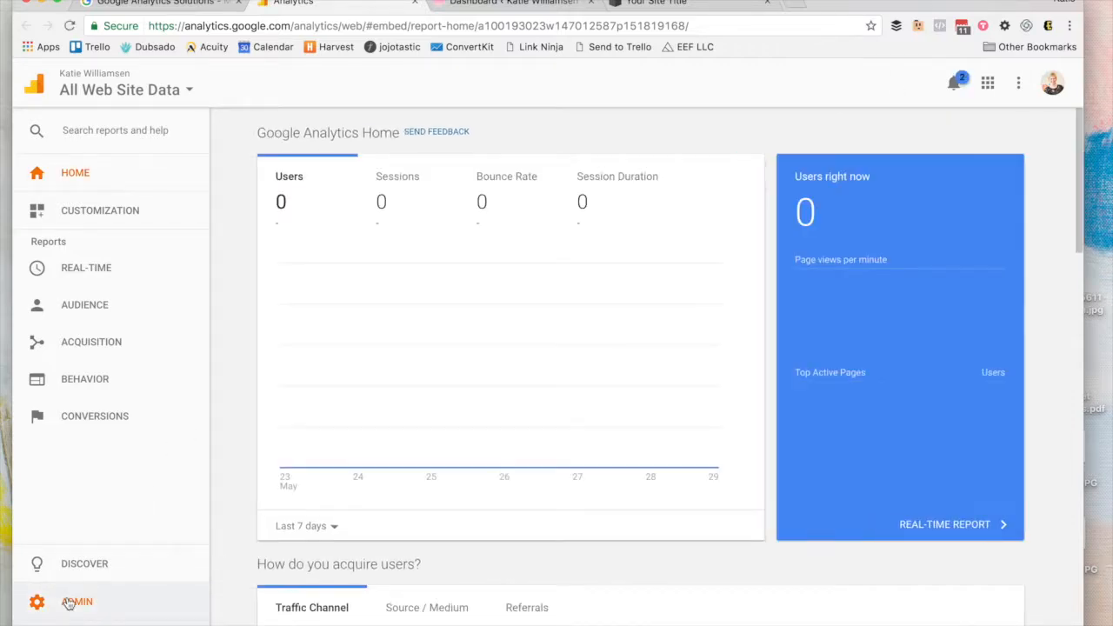
# Step: Go to the ADMIN page from the left sidebar to see account, property and view settings
pyautogui.click(69, 603)
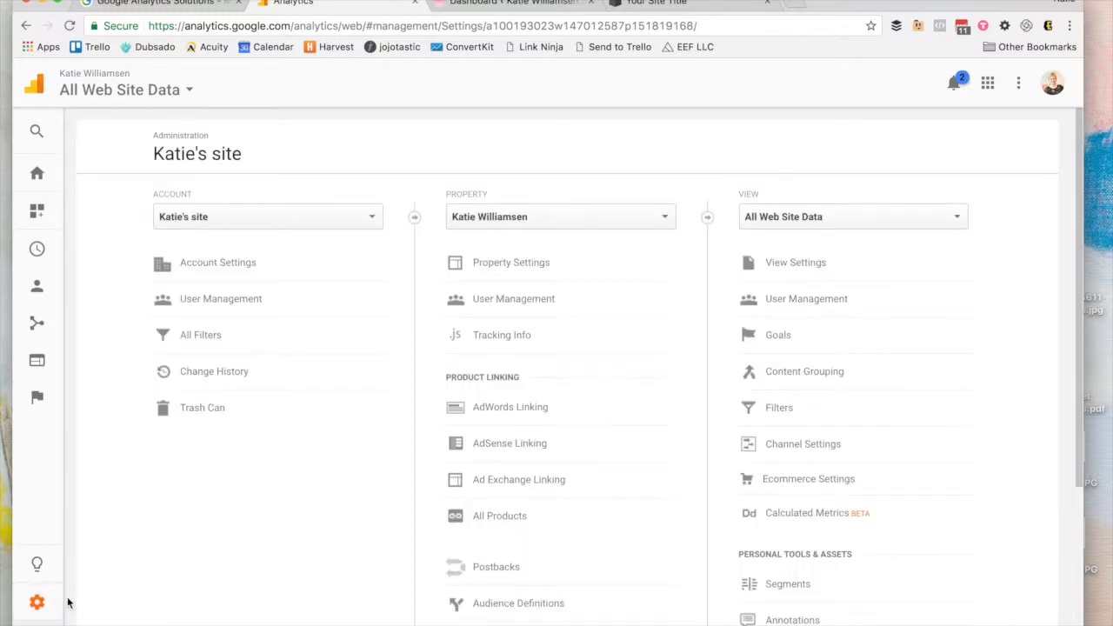
# Step: Choose Create new account from the Account dropdown
pyautogui.click(251, 217)
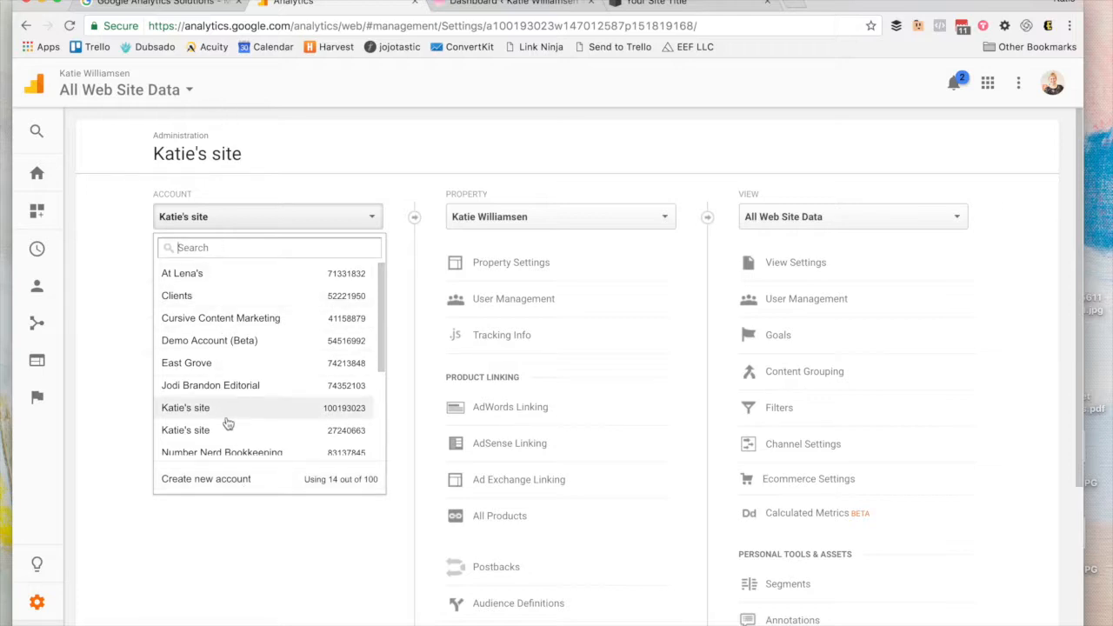
pyautogui.click(230, 477)
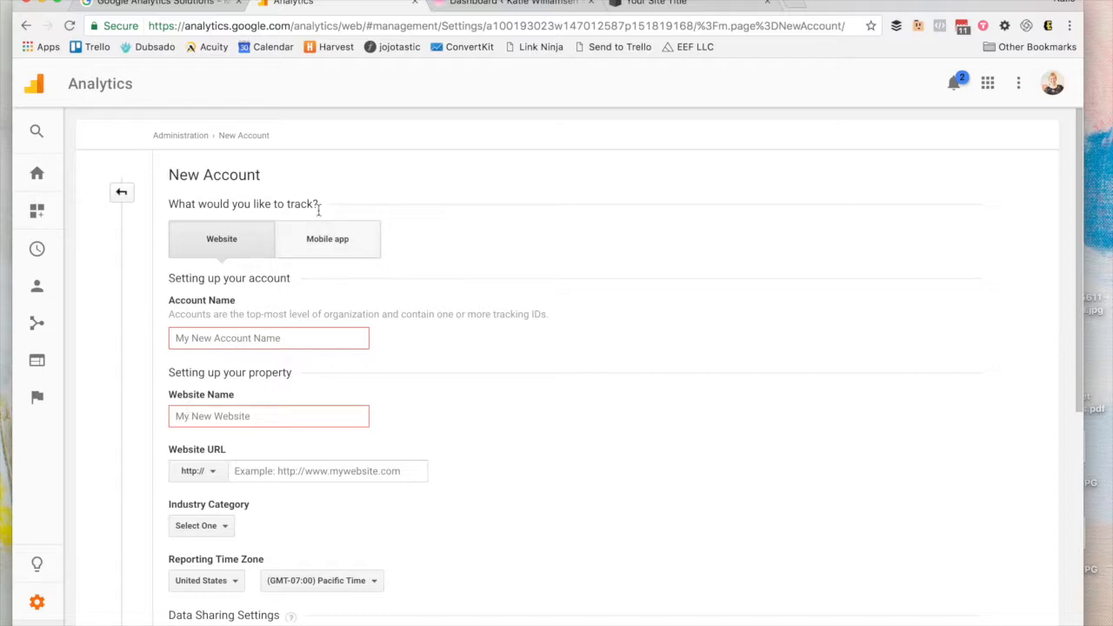
# Step: Keep Website as the tracking type and enter the owner's site as the account name
pyautogui.click(316, 240)
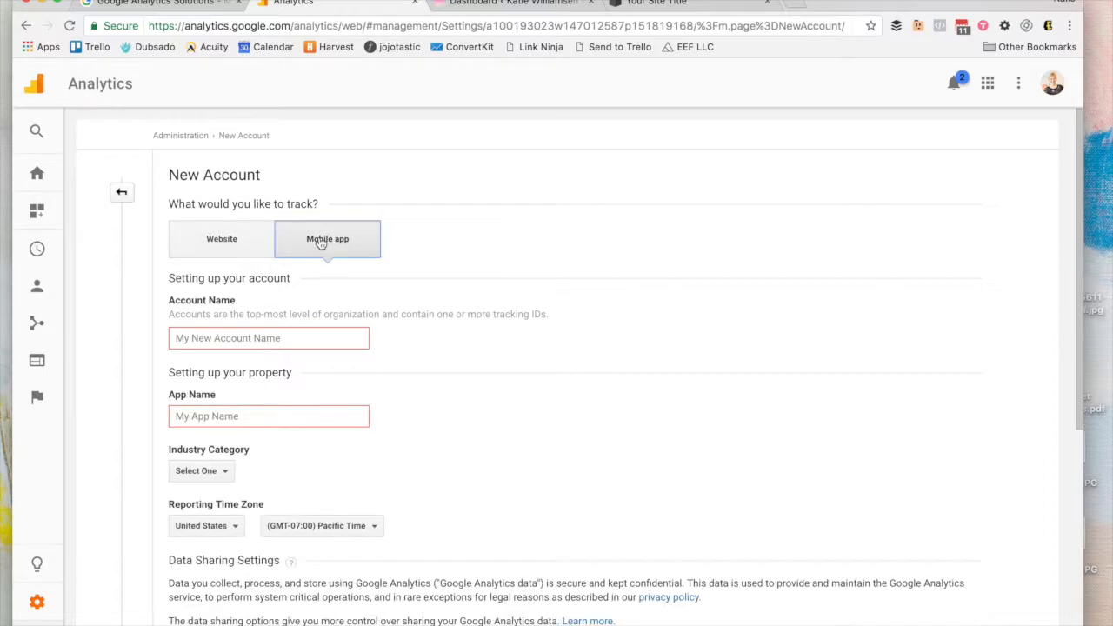
pyautogui.click(222, 247)
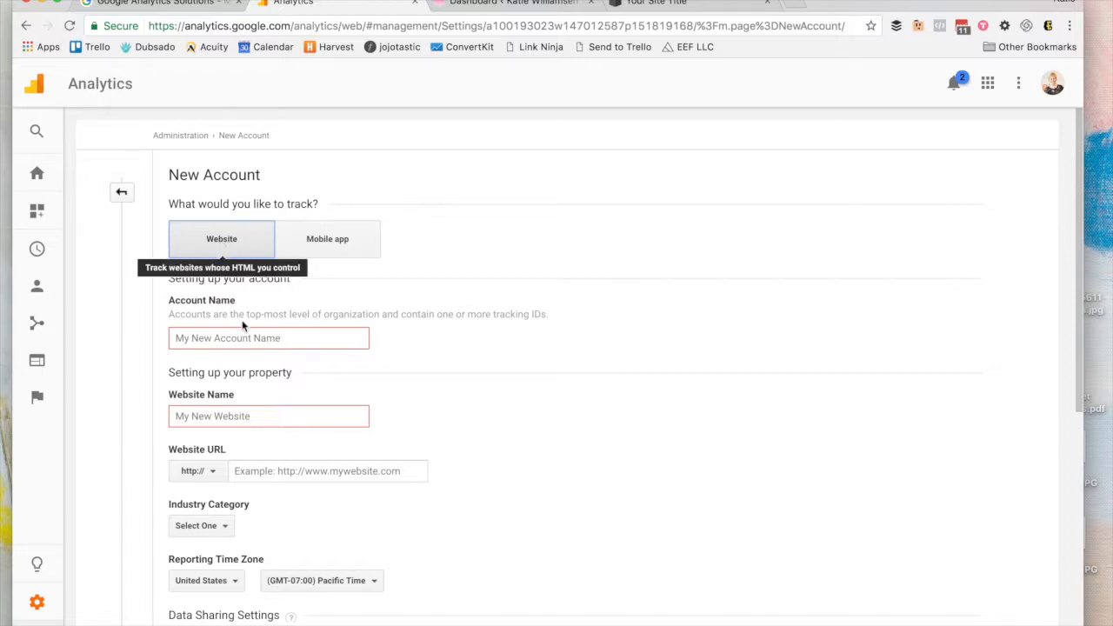
pyautogui.click(230, 338)
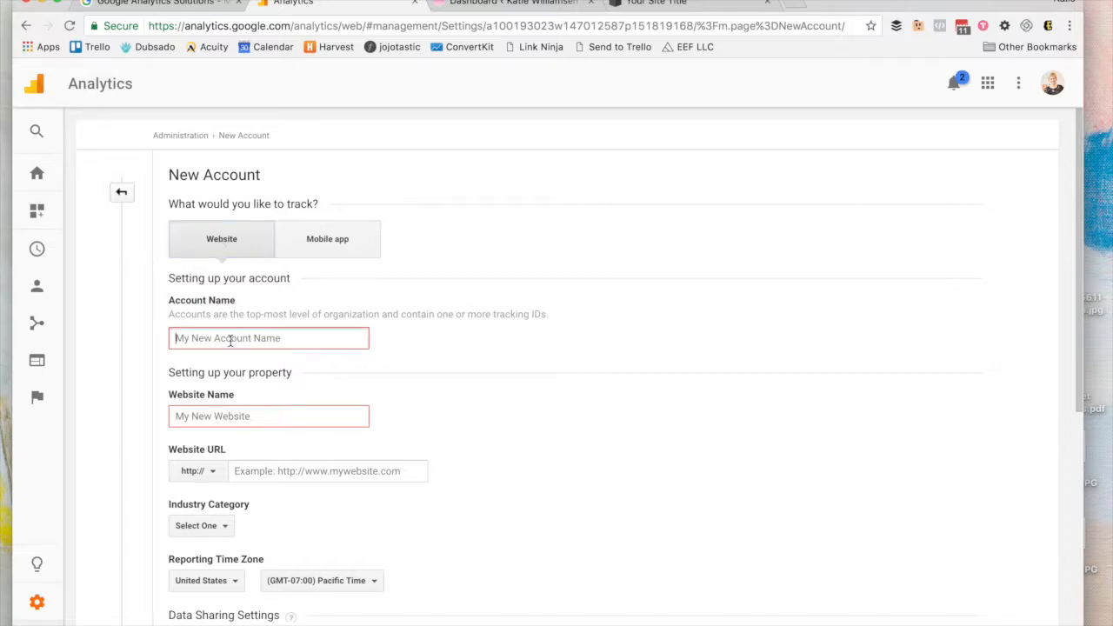
pyautogui.write('Katie')
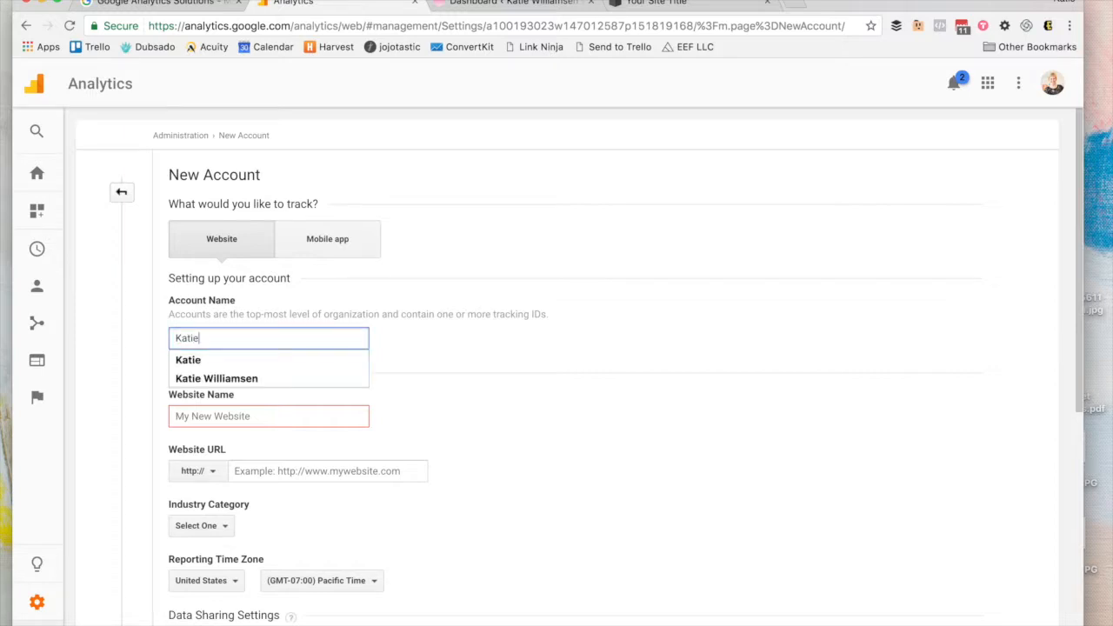
pyautogui.write("'s site")
pyautogui.press('Tab')
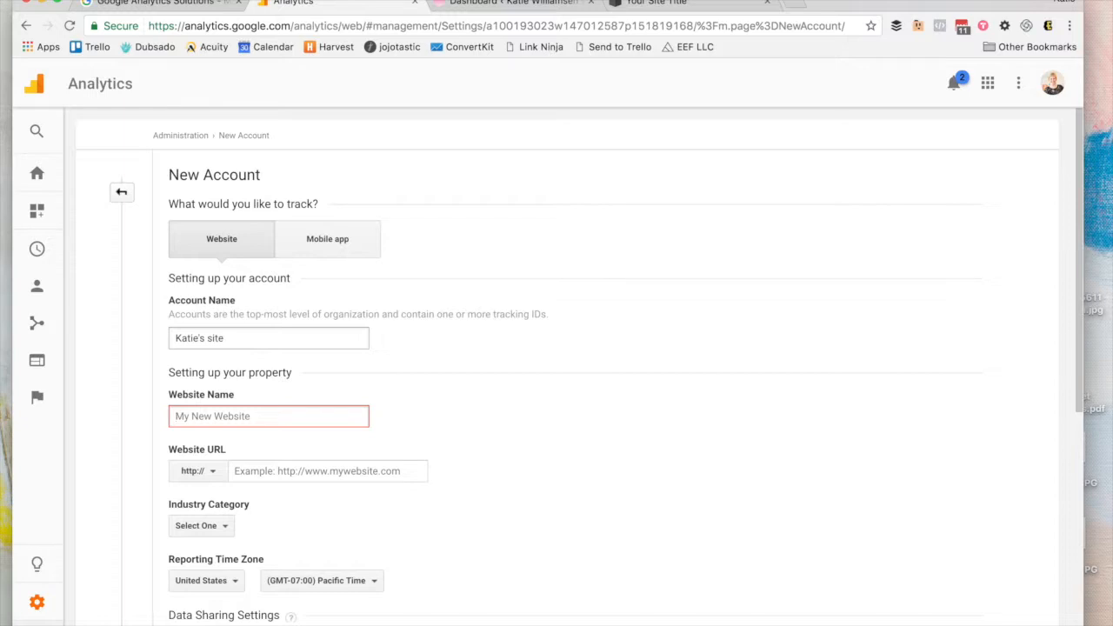
pyautogui.write("Katie's website")
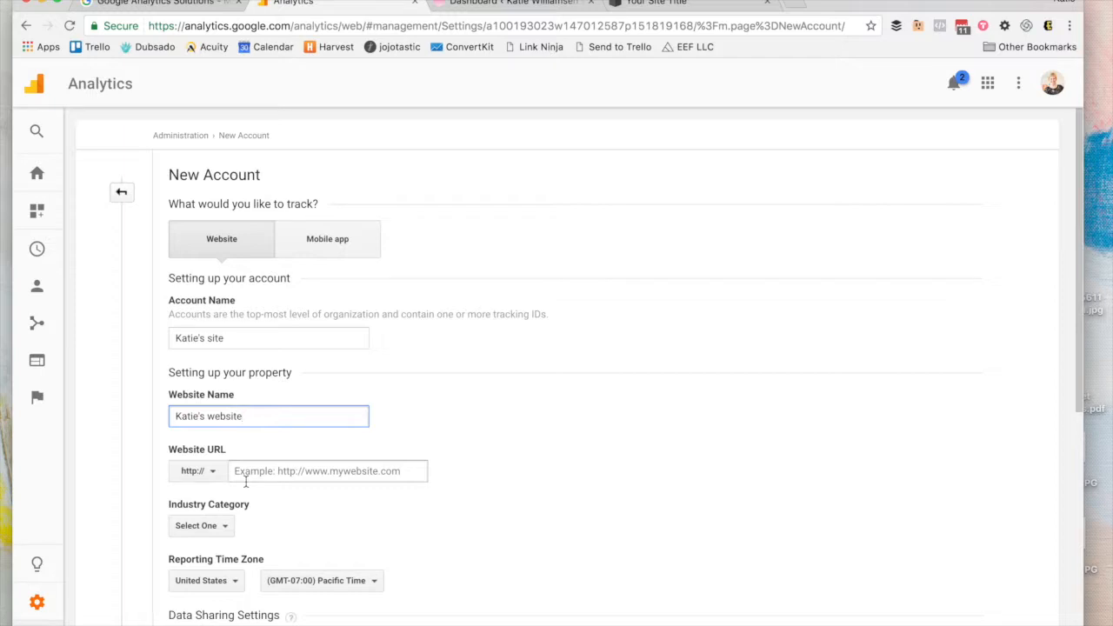
pyautogui.click(182, 481)
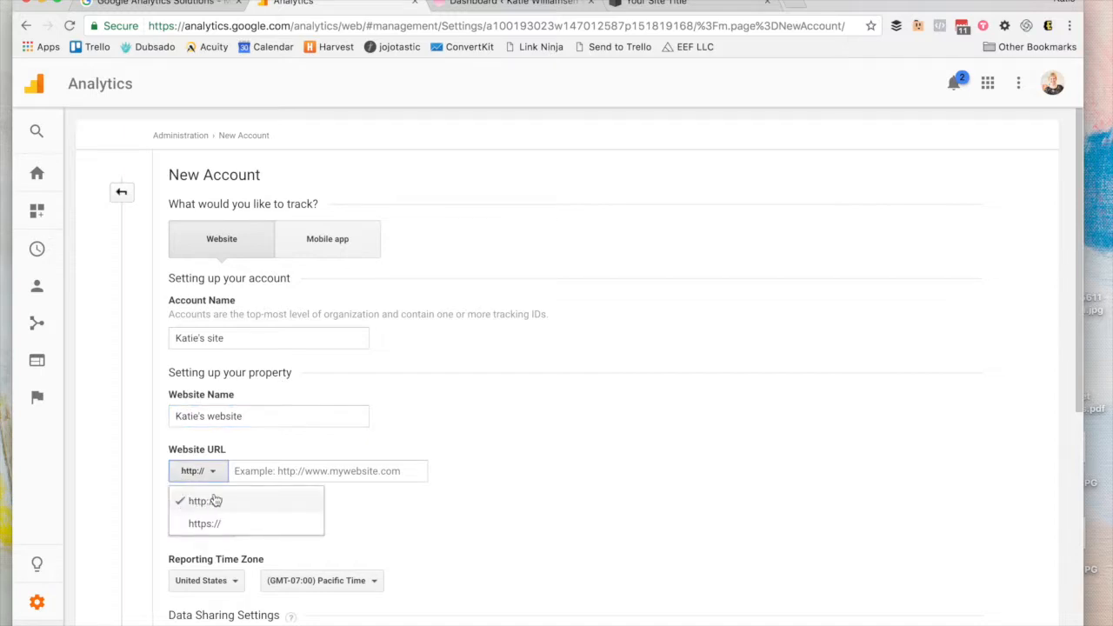
pyautogui.click(233, 470)
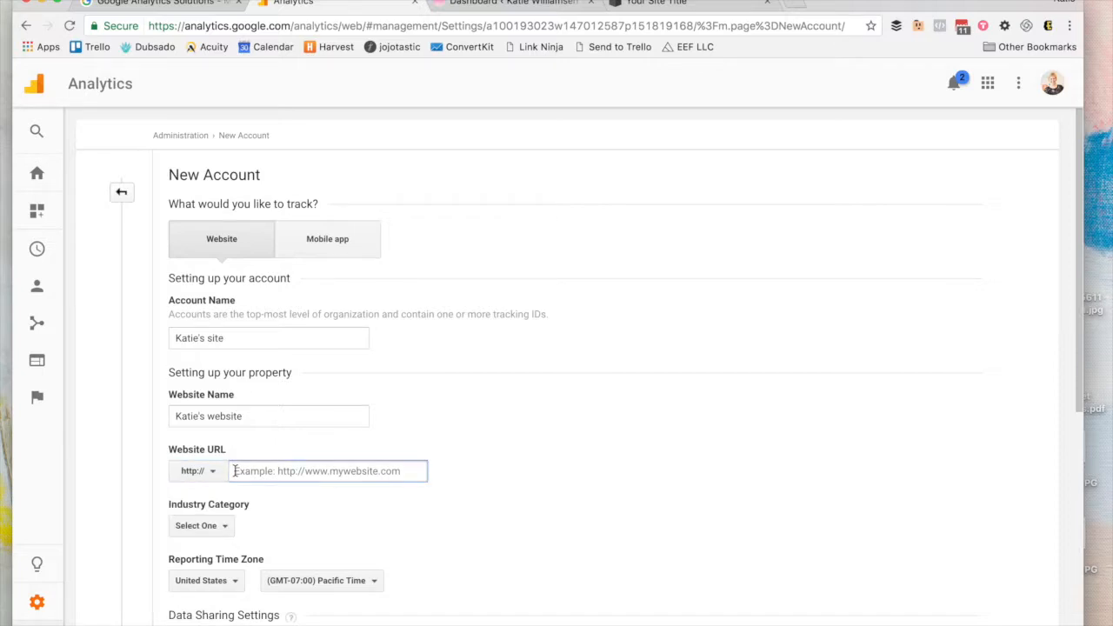
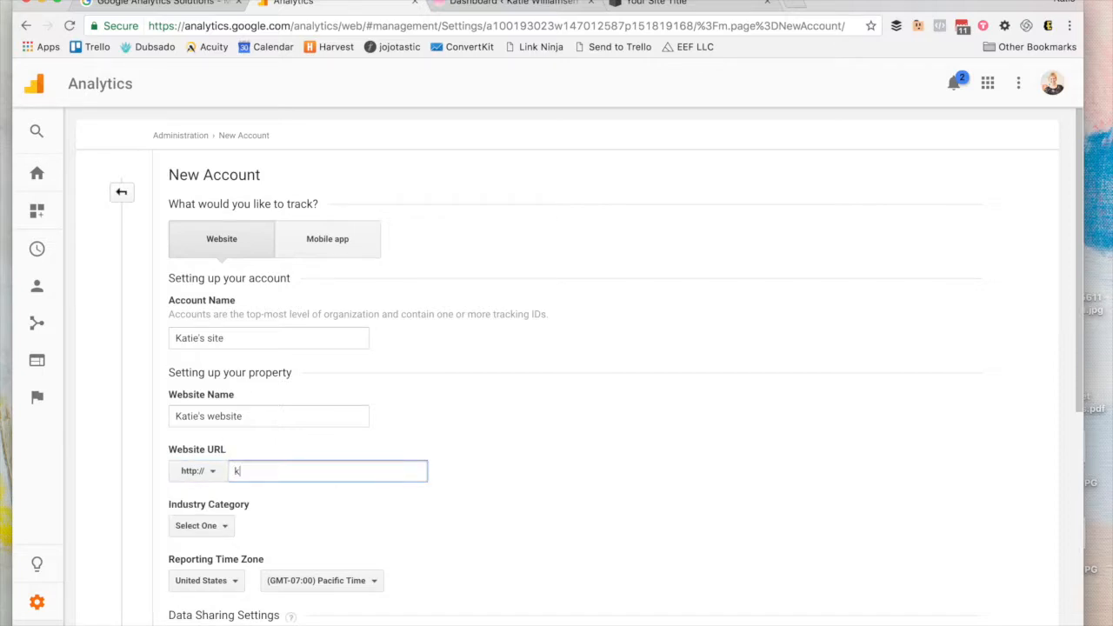
# Step: Set industry to Computers and Electronics, country United States, and time zone (GMT-05:00) Central Time
pyautogui.scroll(-3, 171, 527)
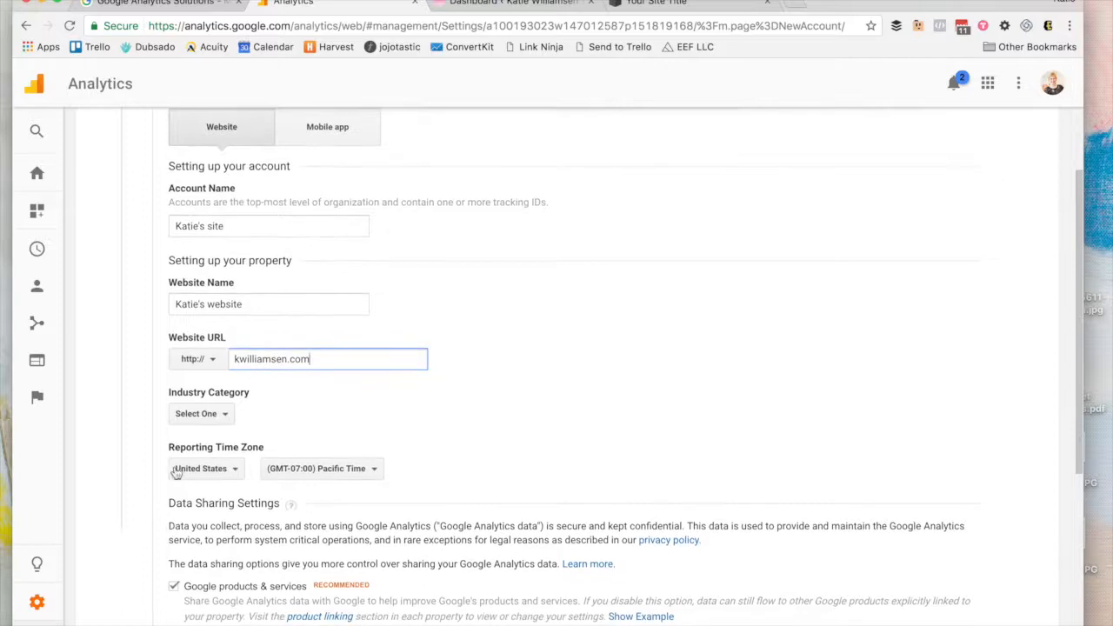
pyautogui.click(181, 416)
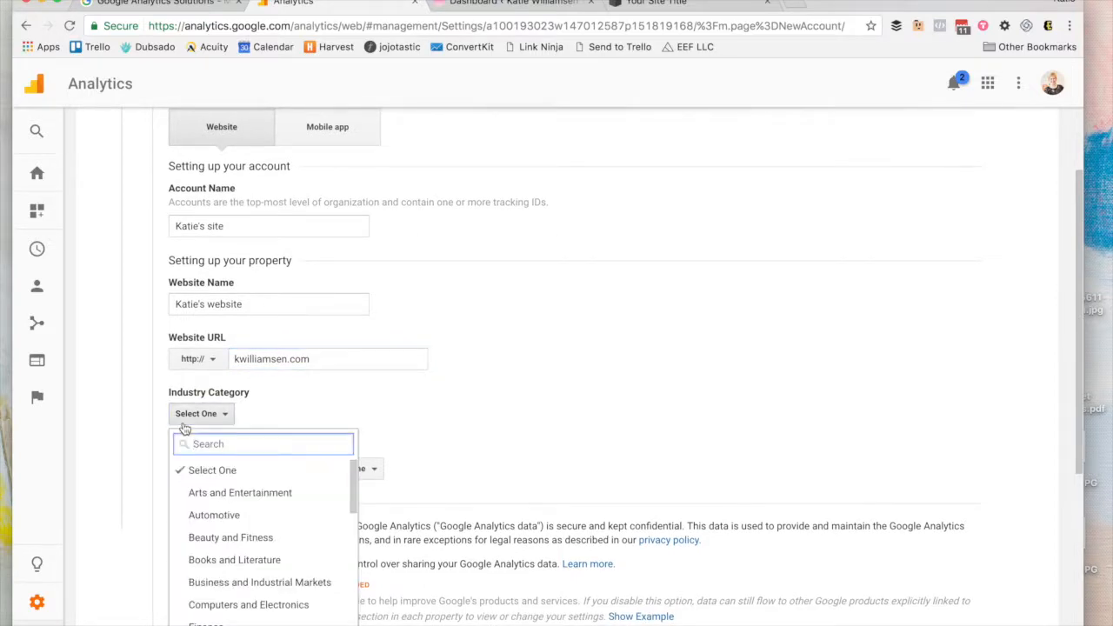
pyautogui.scroll(-1, 215, 587)
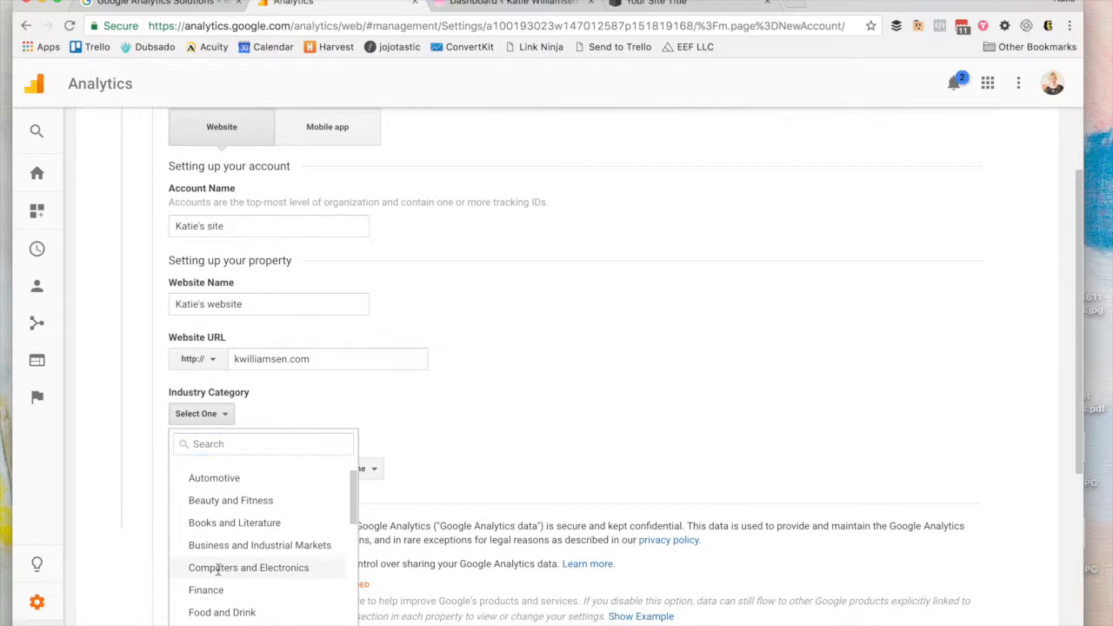
pyautogui.click(219, 575)
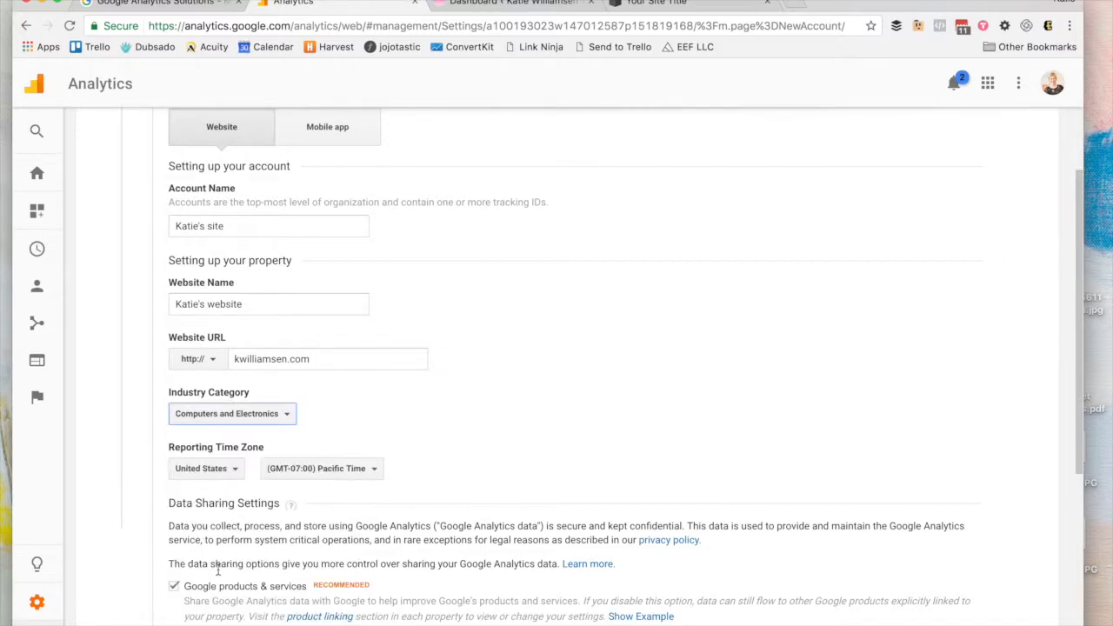
pyautogui.click(209, 468)
pyautogui.click(209, 468)
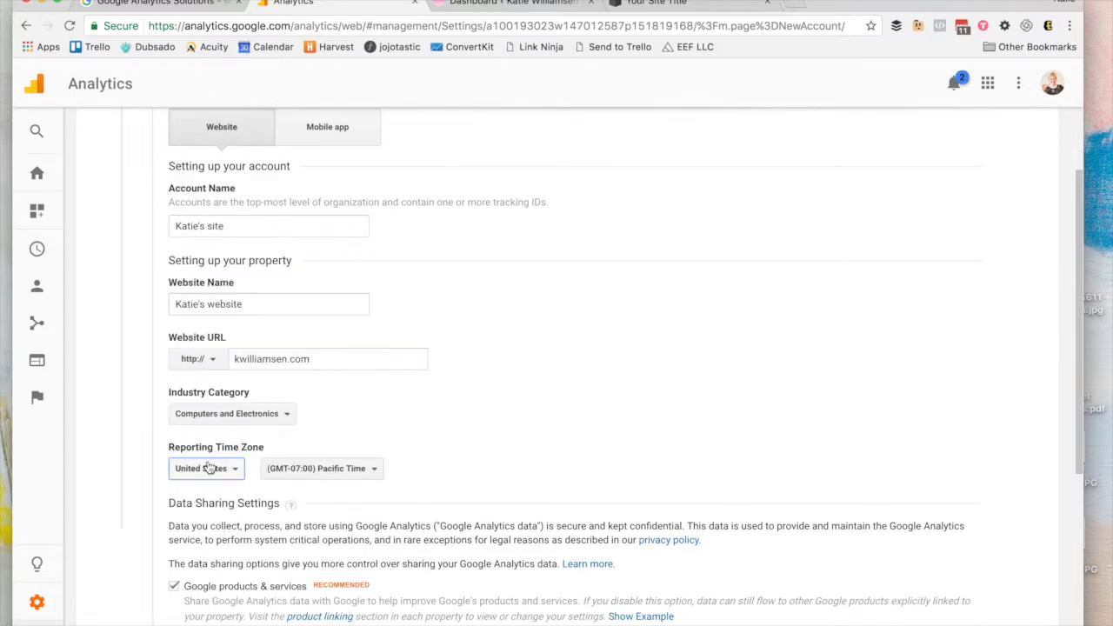
pyautogui.click(293, 473)
pyautogui.click(294, 474)
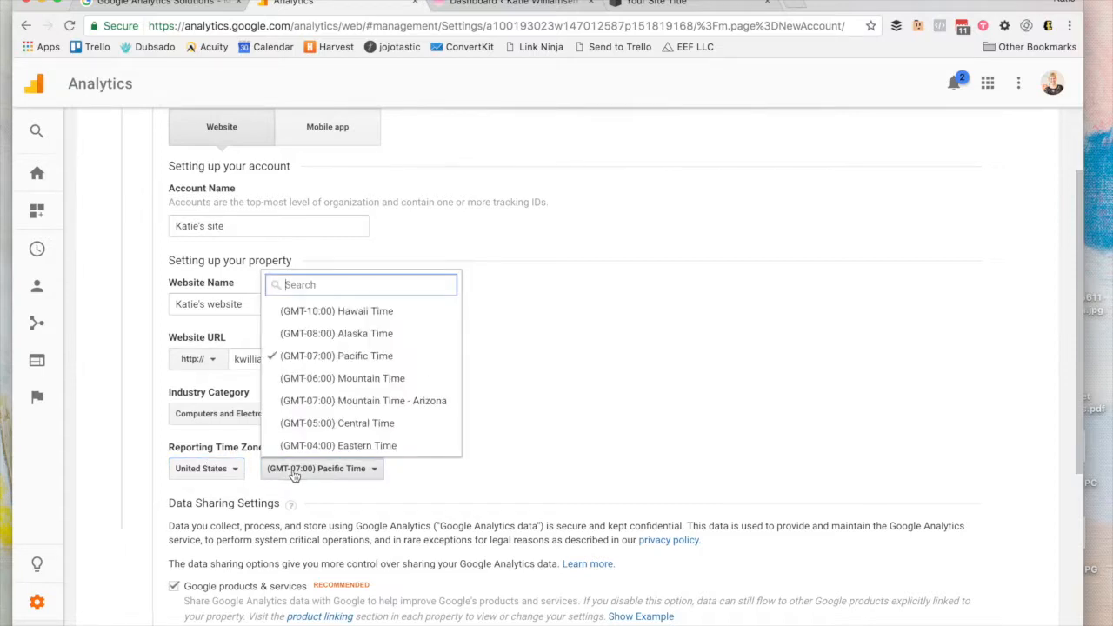
pyautogui.click(312, 429)
# Step: Clear the Google products, Benchmarking, Technical support and Account specialists data-sharing checkboxes
pyautogui.scroll(-3, 313, 426)
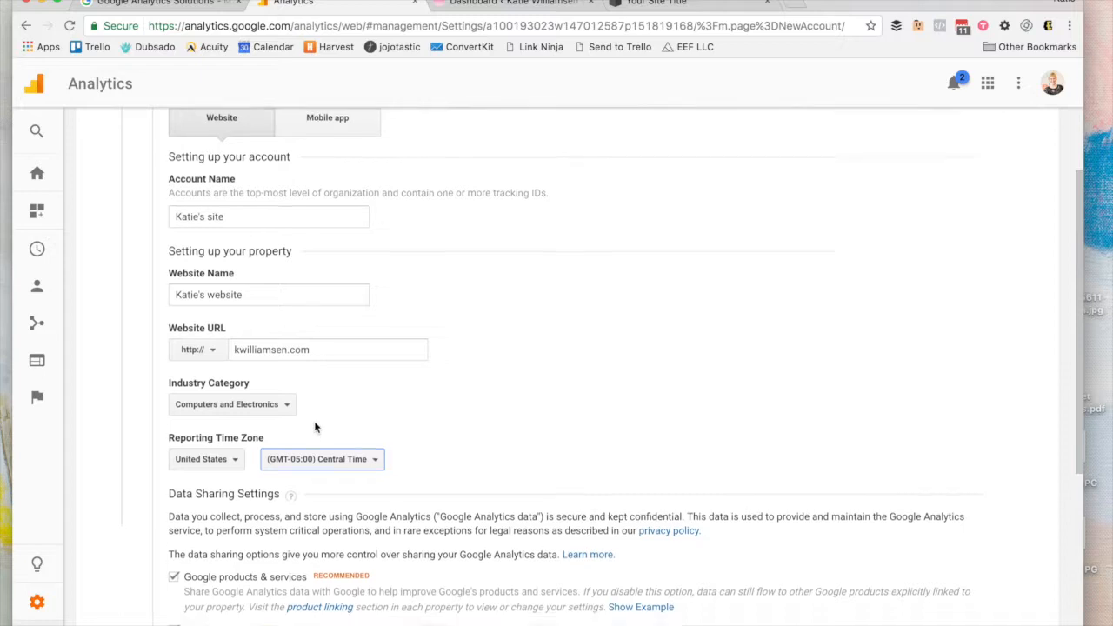
pyautogui.scroll(-1, 313, 421)
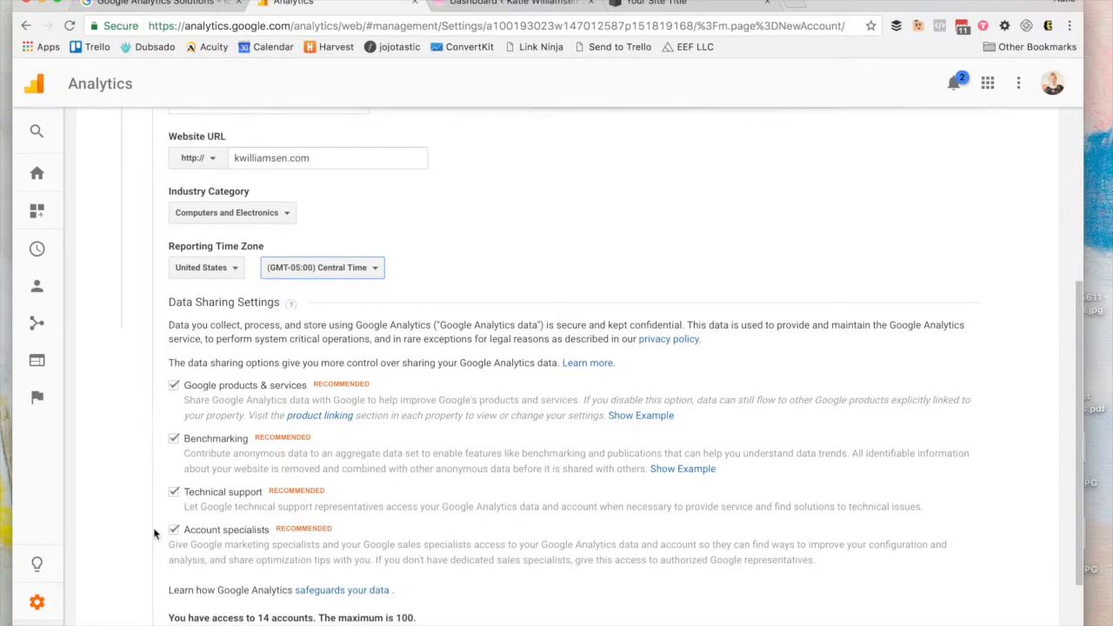
pyautogui.click(174, 385)
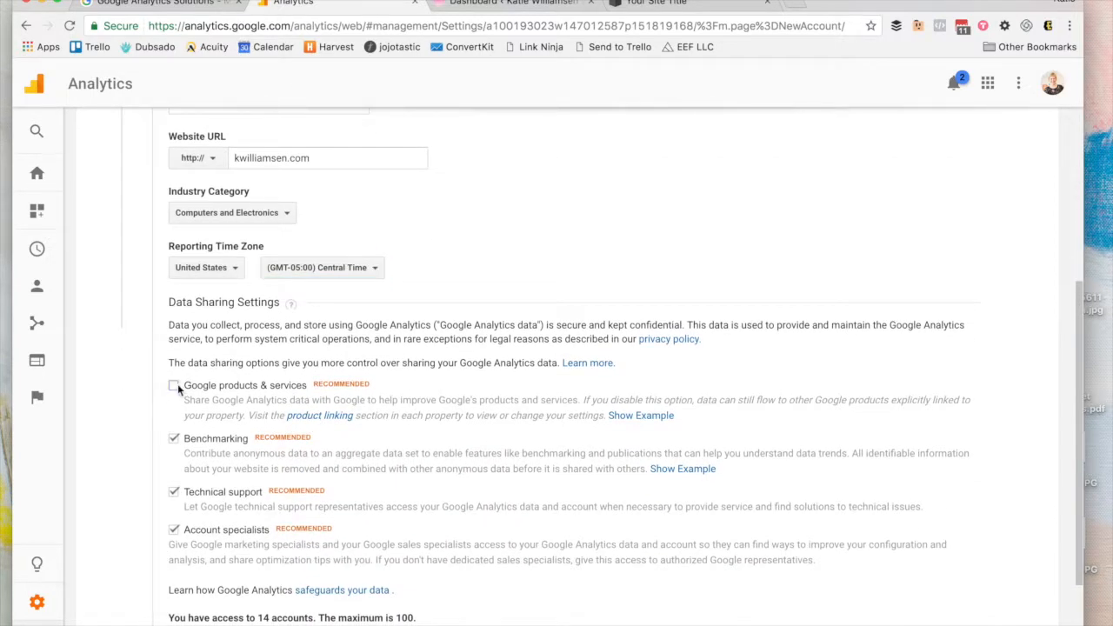
pyautogui.click(176, 440)
pyautogui.click(175, 493)
pyautogui.click(174, 529)
pyautogui.scroll(-3, 176, 529)
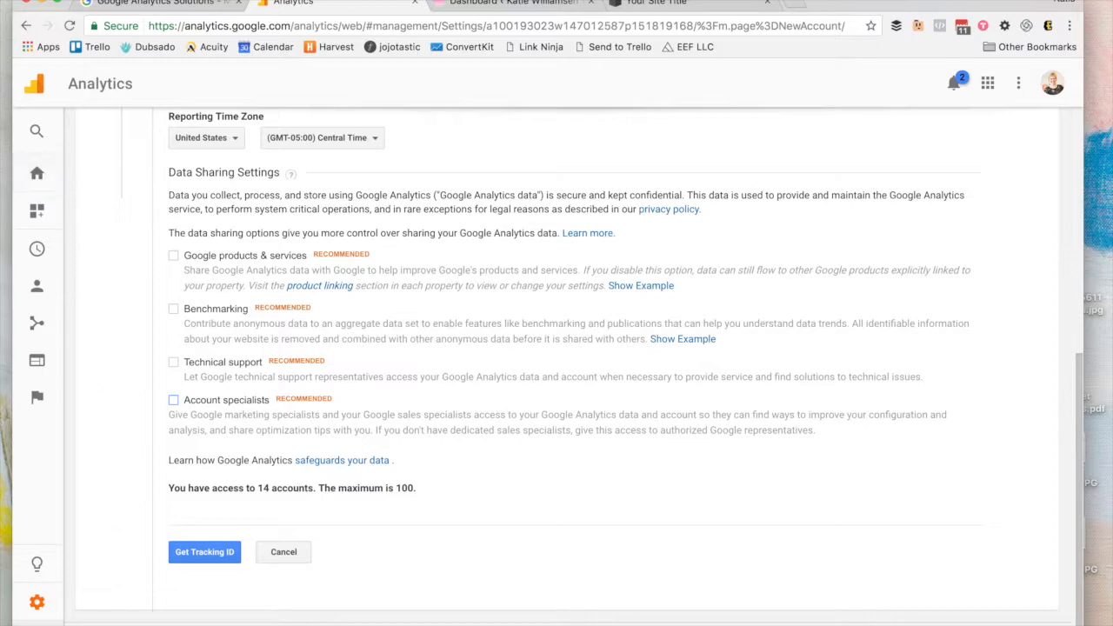
pyautogui.click(37, 603)
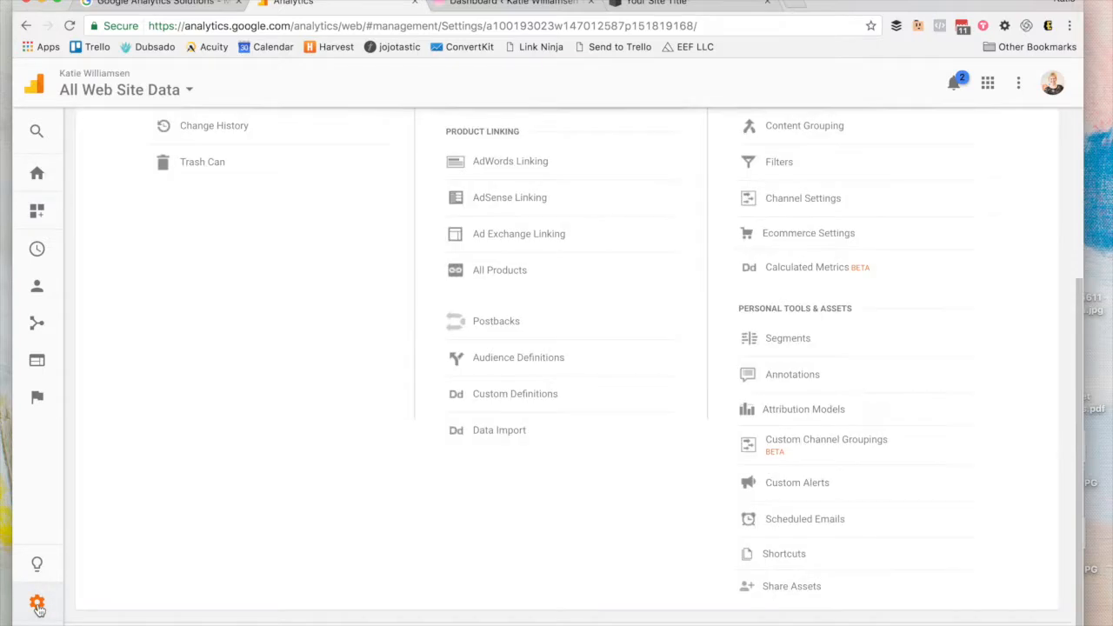
pyautogui.scroll(3, 445, 209)
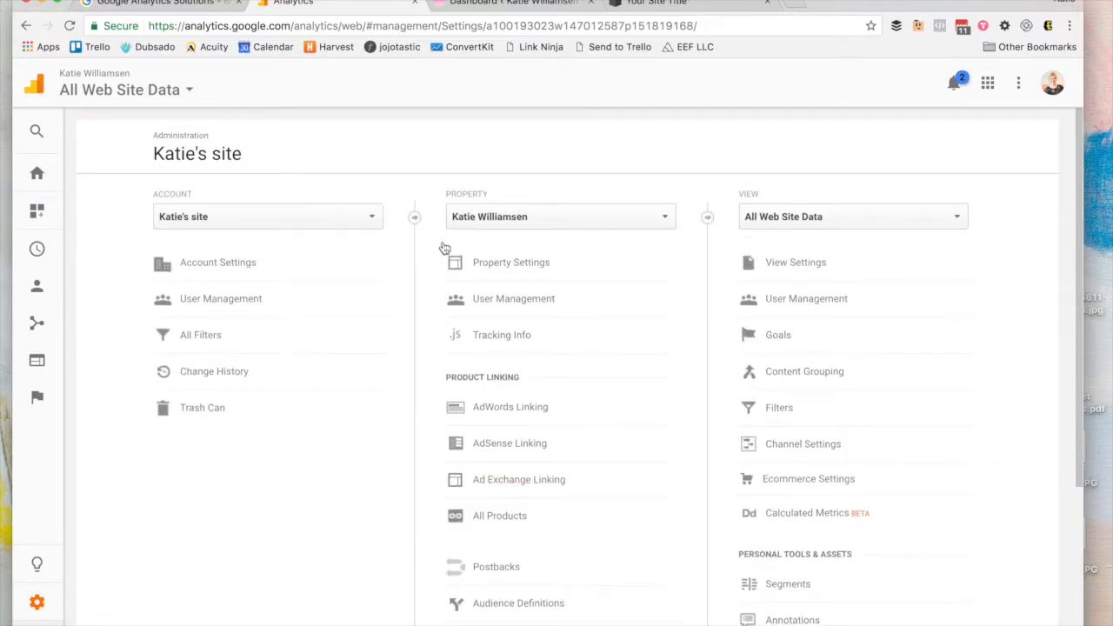
pyautogui.click(458, 335)
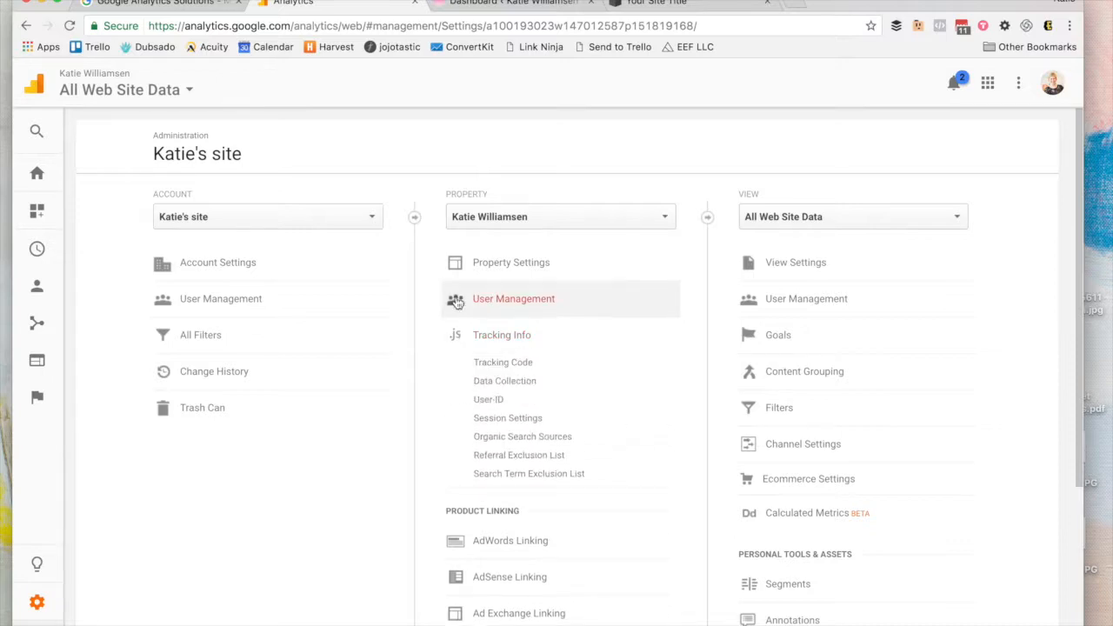
pyautogui.click(488, 364)
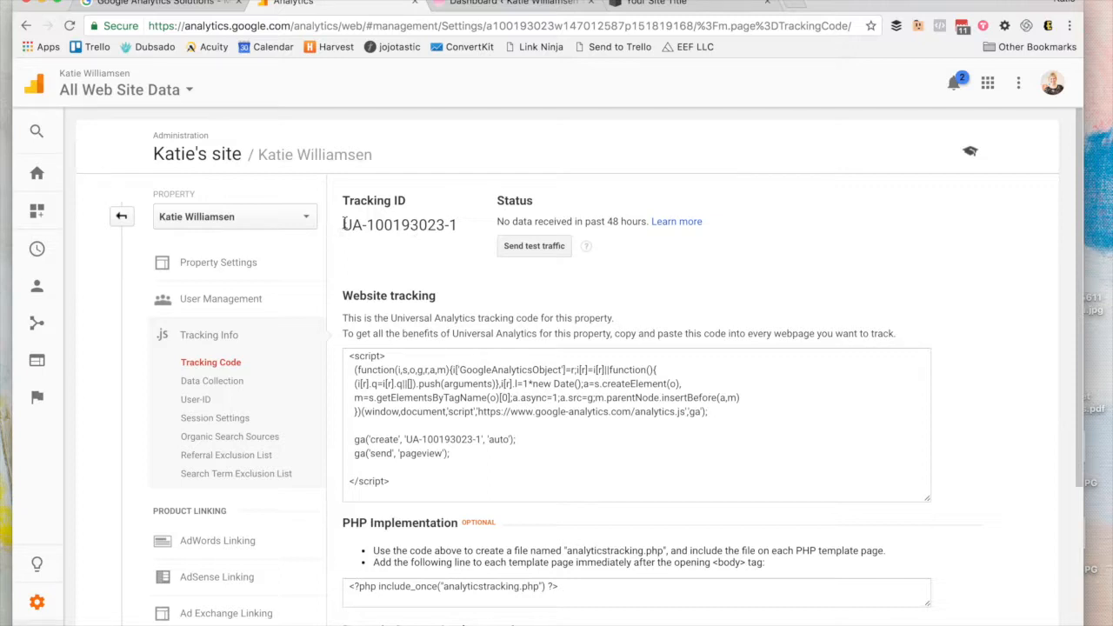
pyautogui.moveTo(343, 230); pyautogui.dragTo(452, 226)
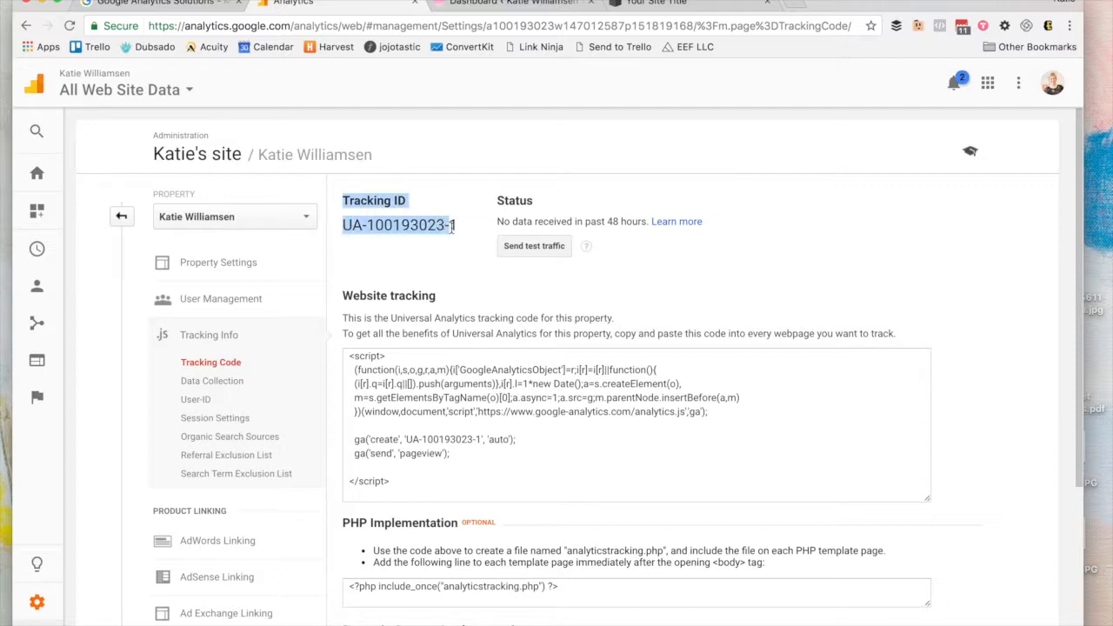
pyautogui.click(452, 226)
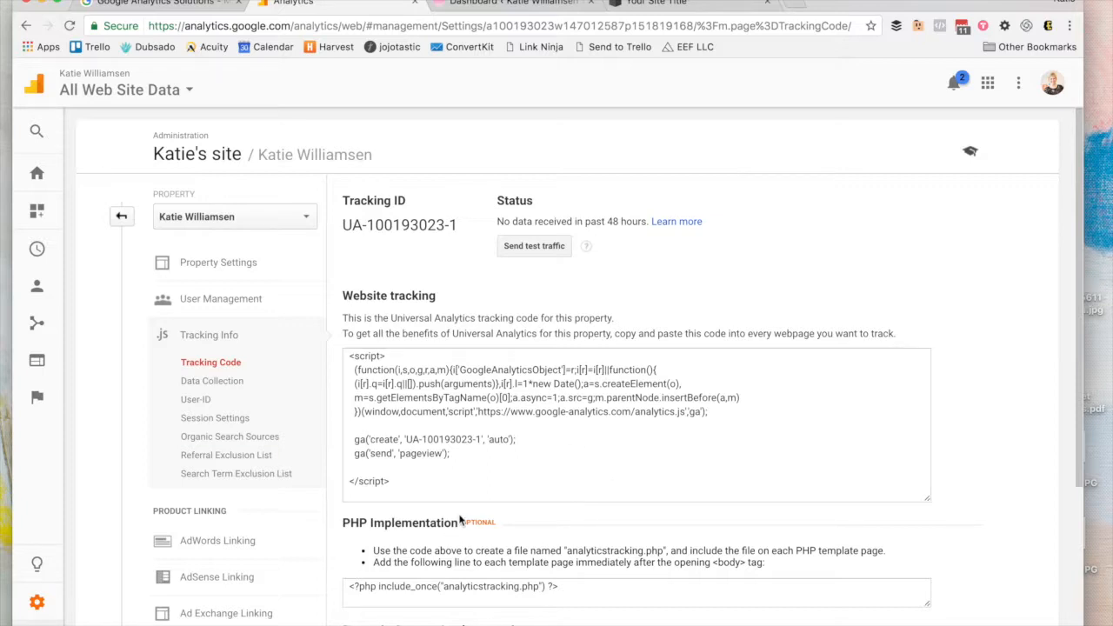
pyautogui.tripleClick(396, 225)
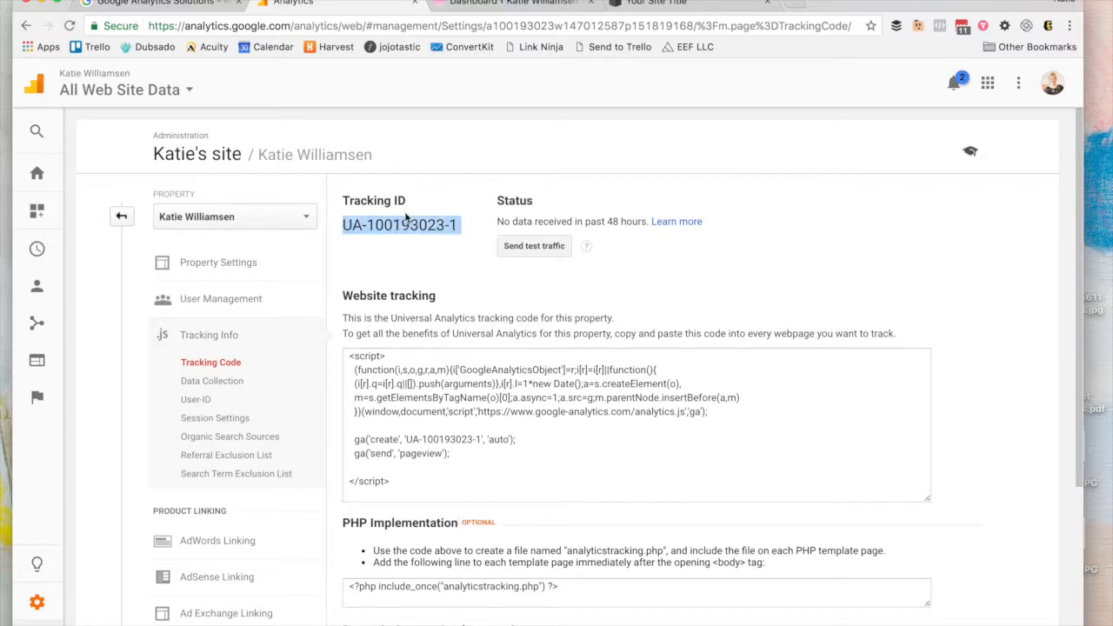
pyautogui.click(427, 148)
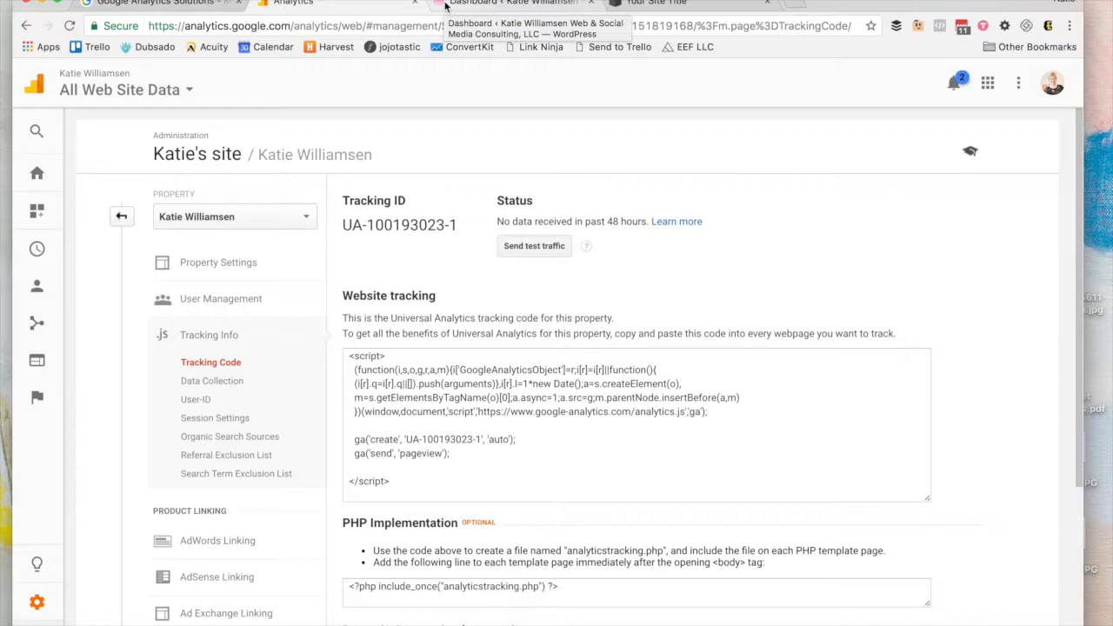
# Step: In WordPress Installed Plugins, open the Settings for Google Analytics for WordPress by MonsterInsights
pyautogui.click(446, 7)
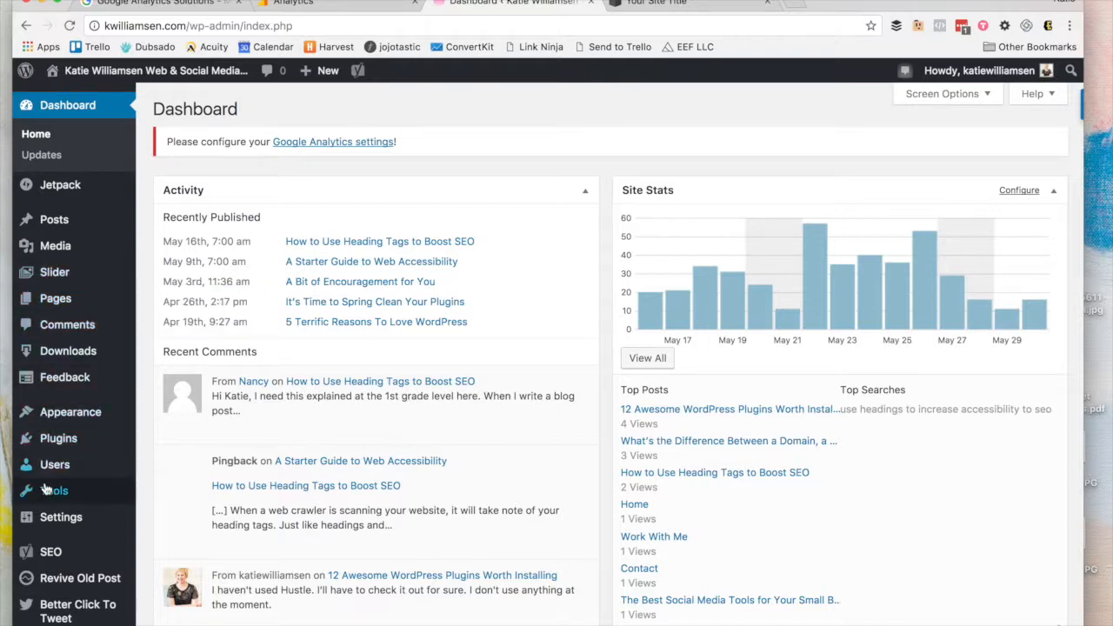
pyautogui.click(48, 440)
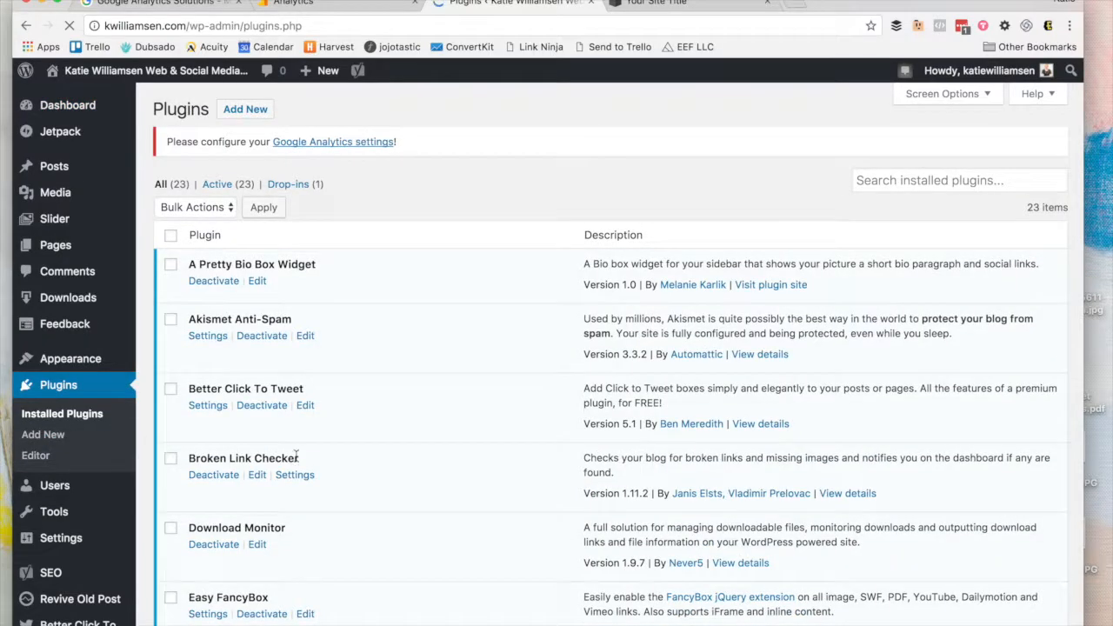
pyautogui.scroll(-5, 296, 455)
pyautogui.scroll(-1, 295, 457)
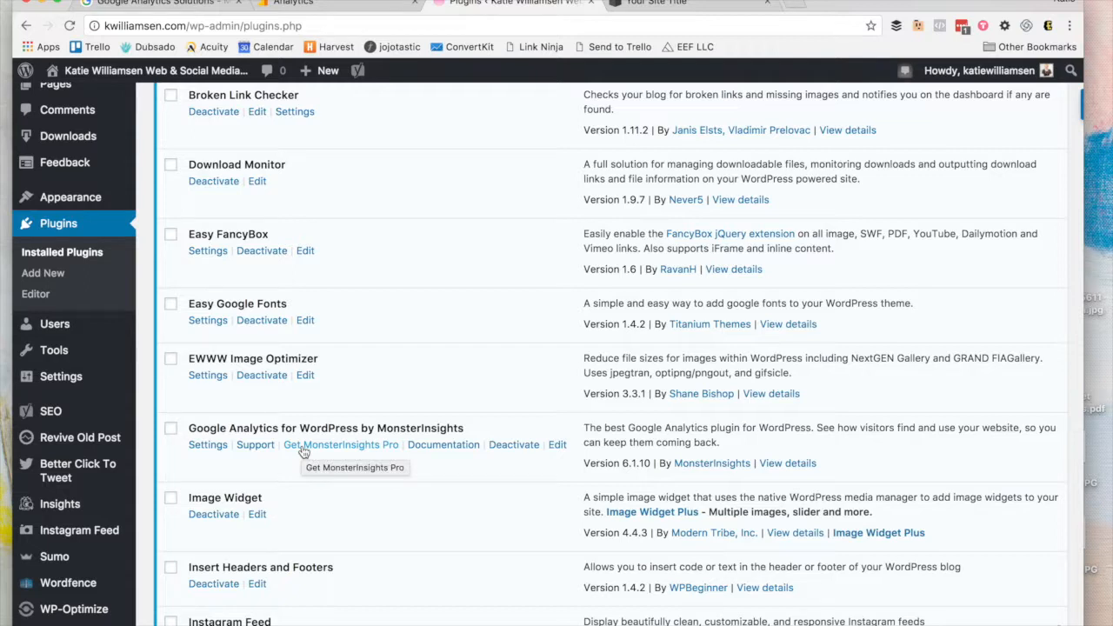
pyautogui.scroll(1, 308, 453)
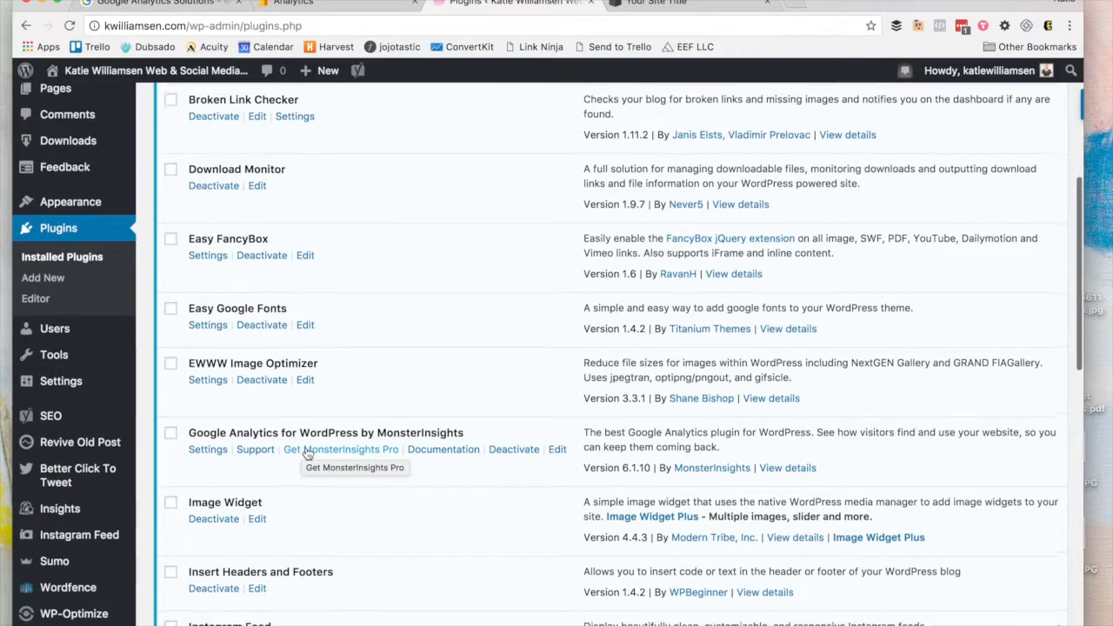
pyautogui.click(198, 459)
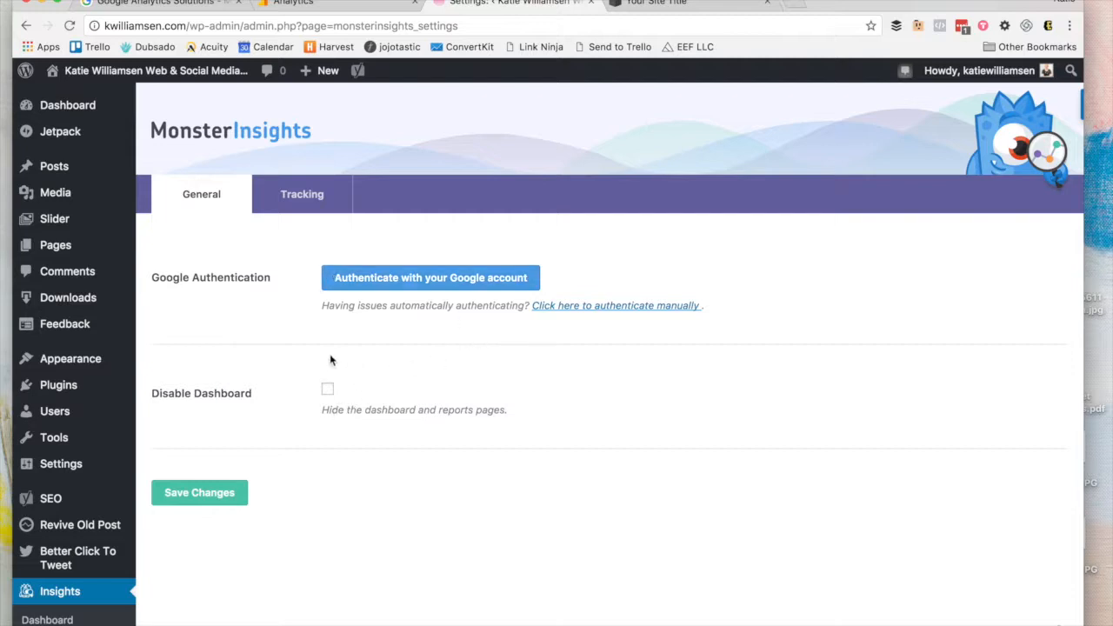
# Step: Reveal MonsterInsights' manual UA code field under its General settings
pyautogui.click(330, 198)
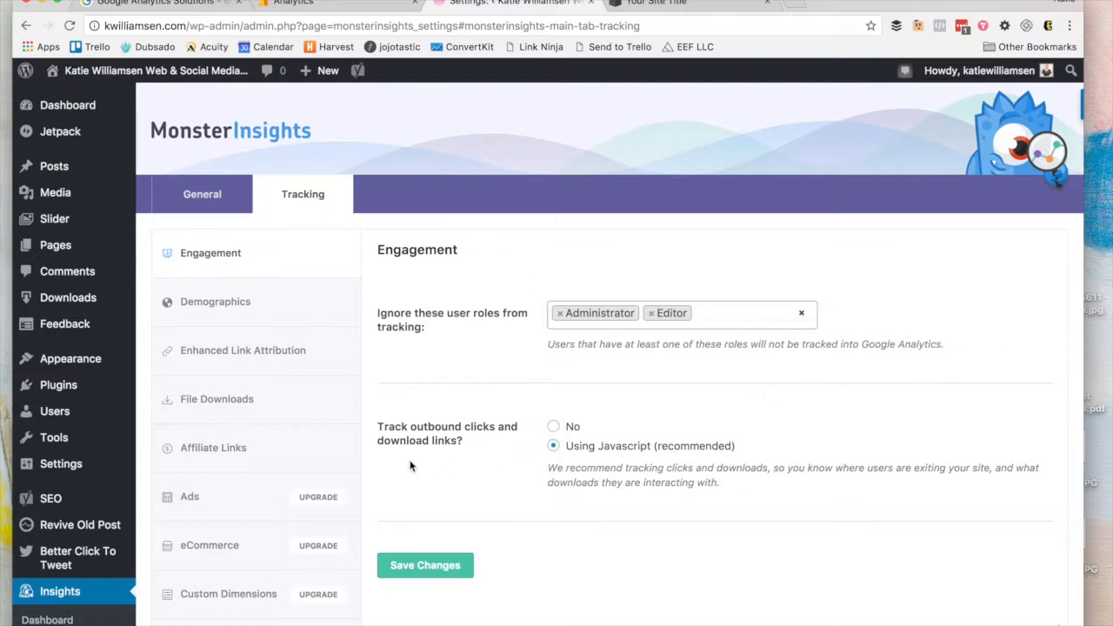
pyautogui.scroll(-1, 335, 600)
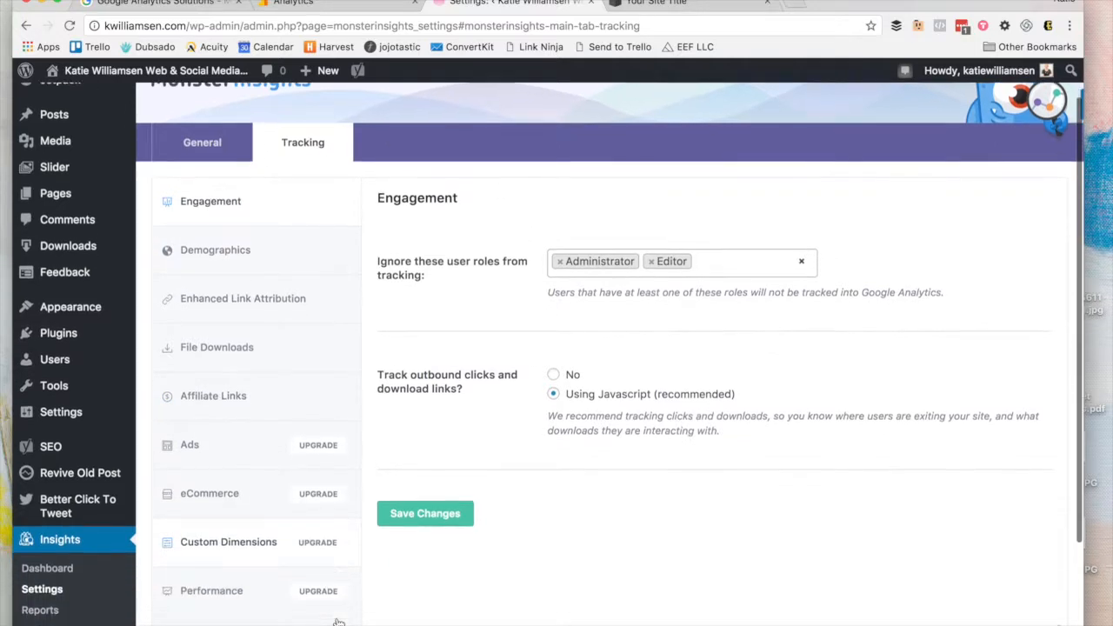
pyautogui.click(233, 150)
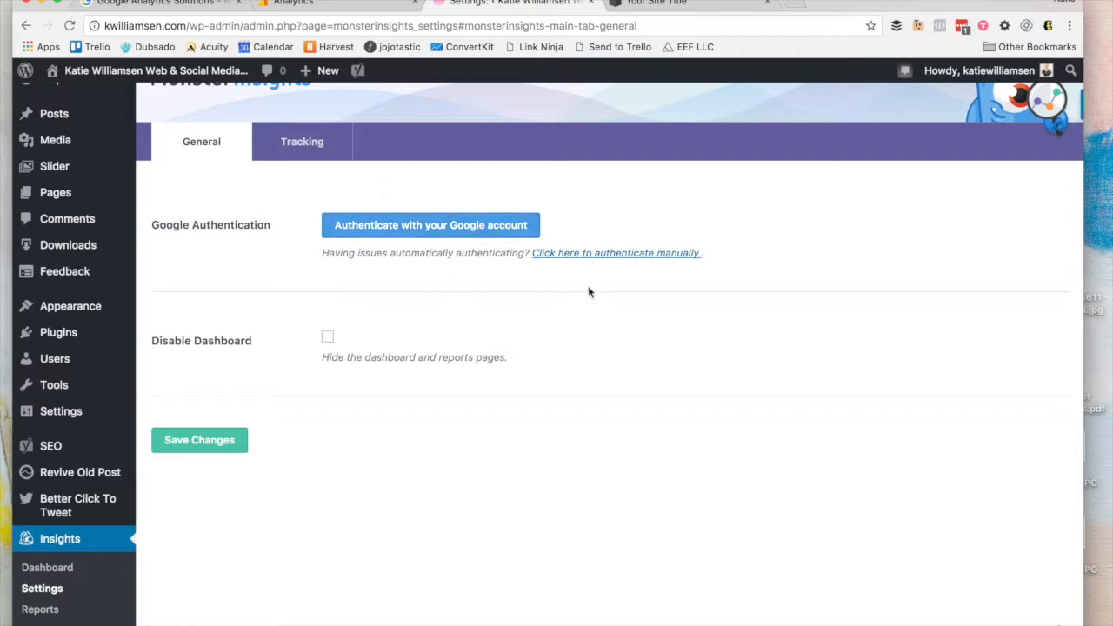
pyautogui.click(605, 261)
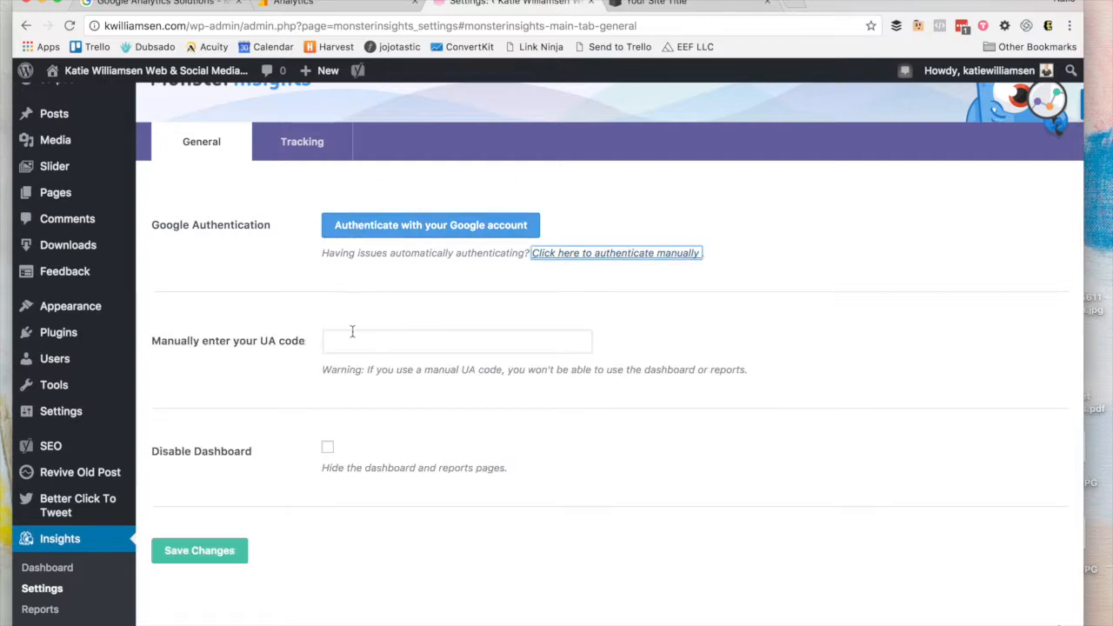
# Step: Copy the tracking ID from Google Analytics and paste it into the manual UA code field
pyautogui.click(300, 3)
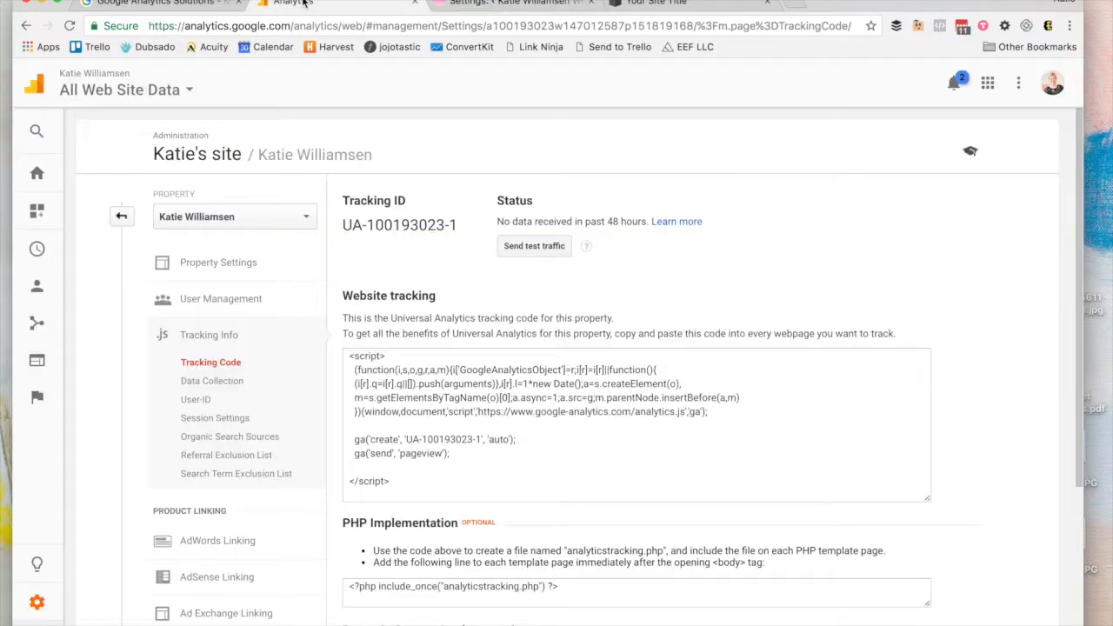
pyautogui.tripleClick(396, 225)
pyautogui.press('super+c')
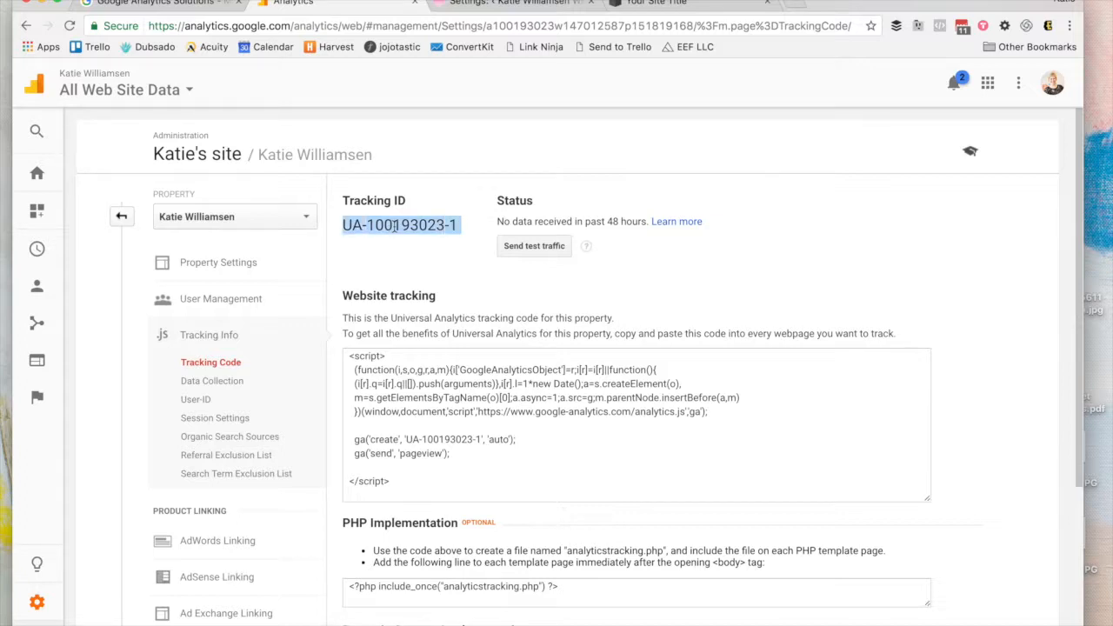
pyautogui.click(515, 3)
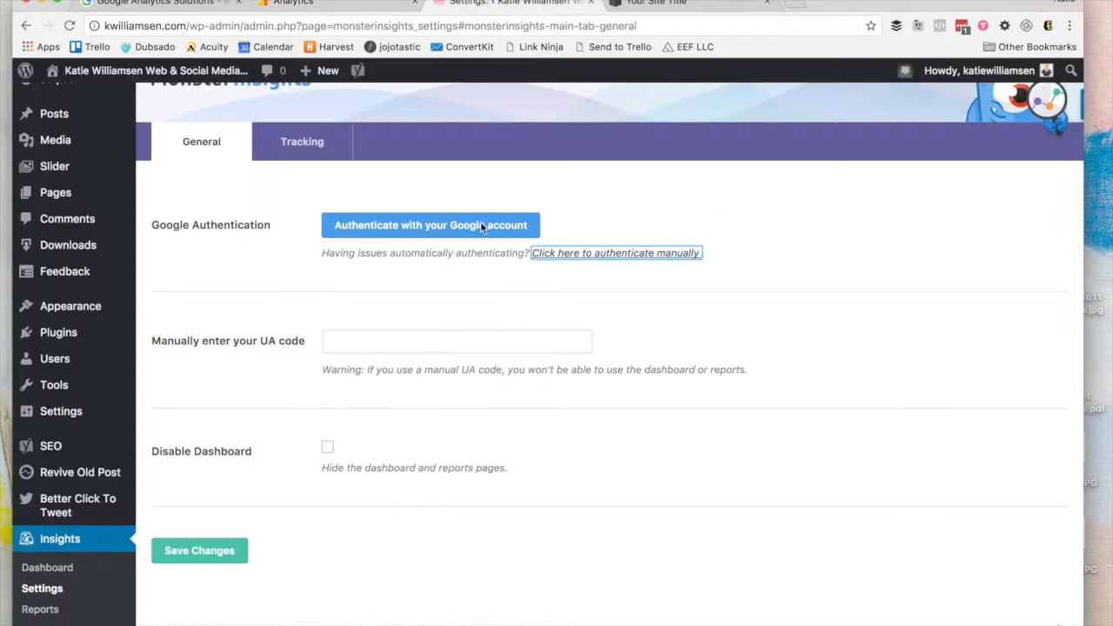
pyautogui.click(410, 344)
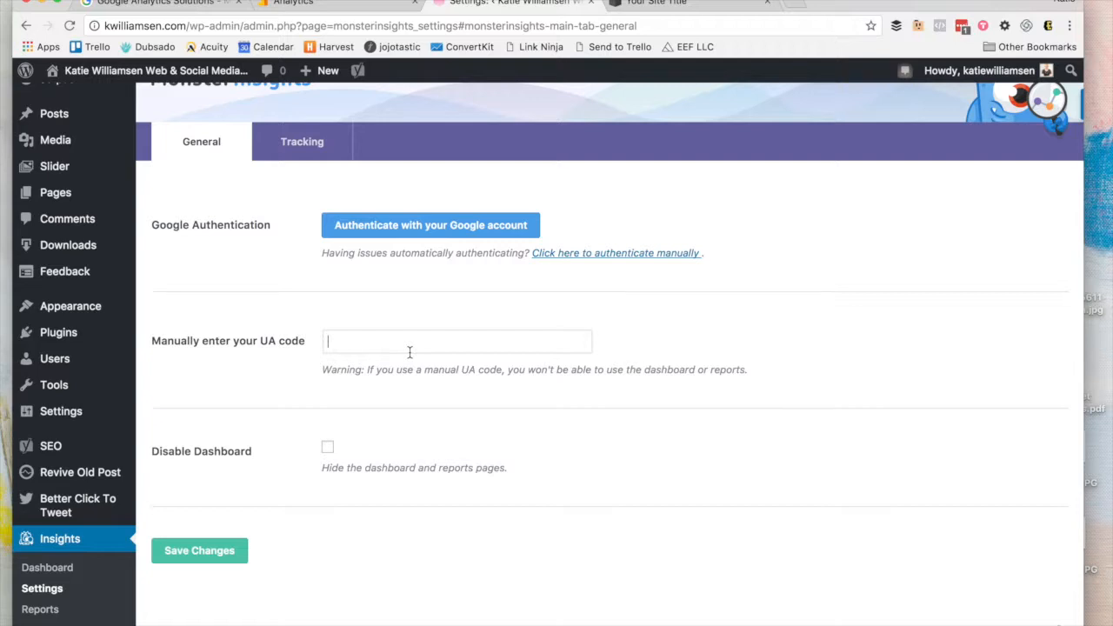
pyautogui.press('super+v')
pyautogui.click(296, 4)
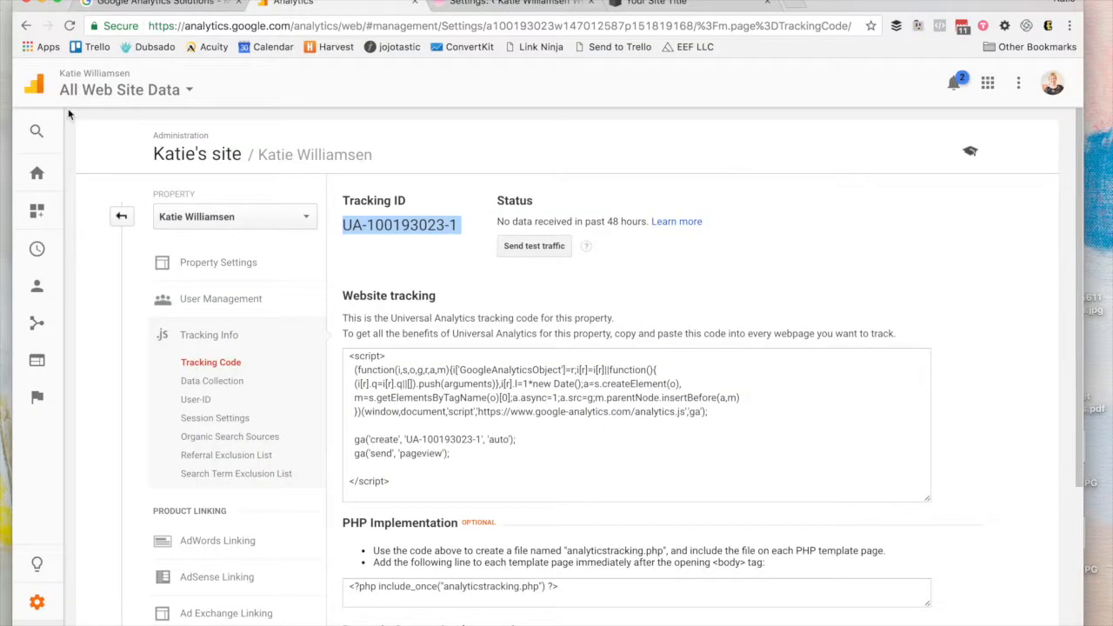
# Step: Select the other site account's Master view, then start MonsterInsights' Google account authentication
pyautogui.click(93, 91)
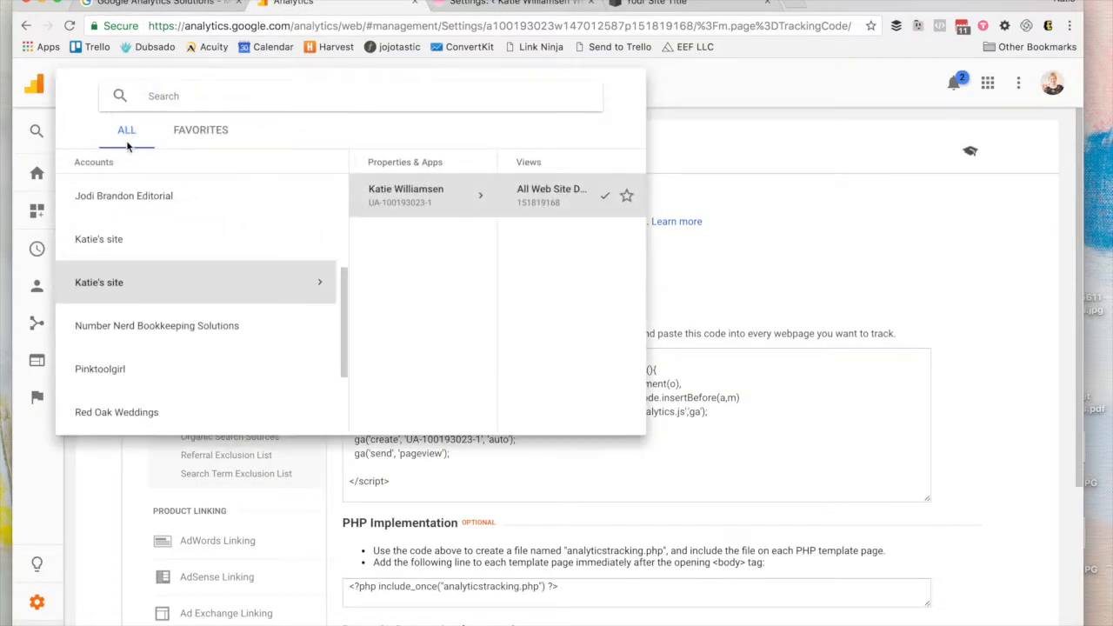
pyautogui.click(129, 259)
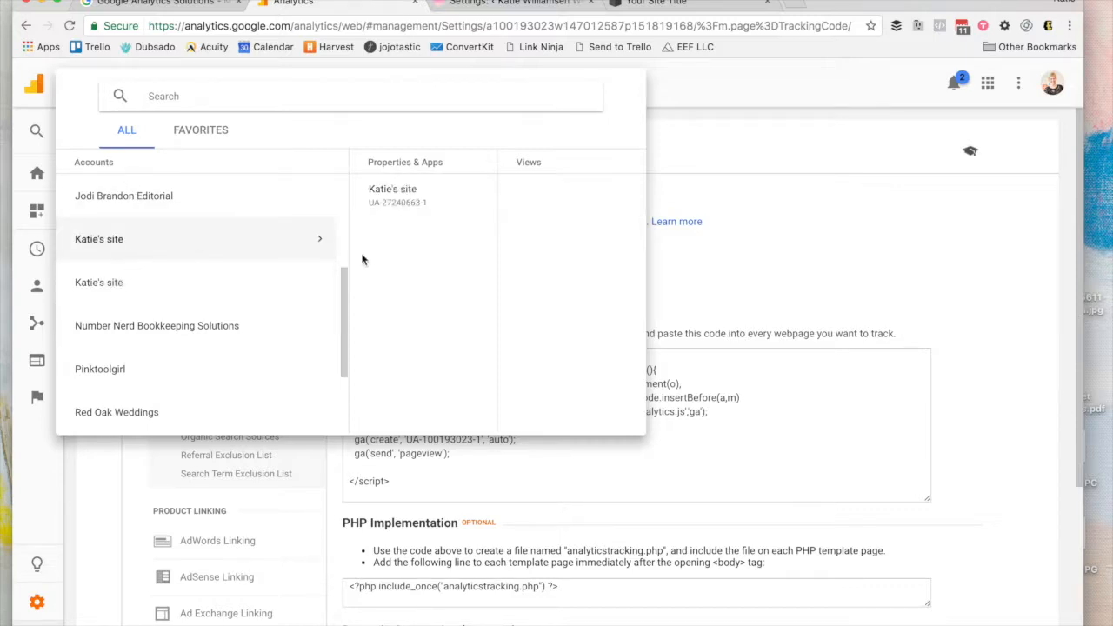
pyautogui.click(510, 206)
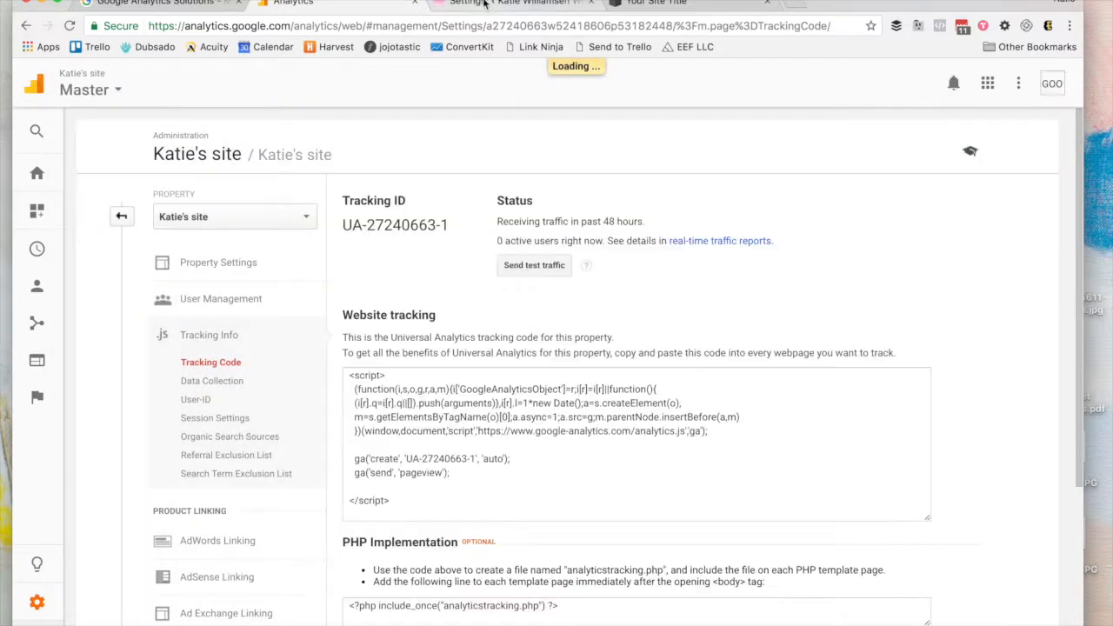
pyautogui.click(485, 3)
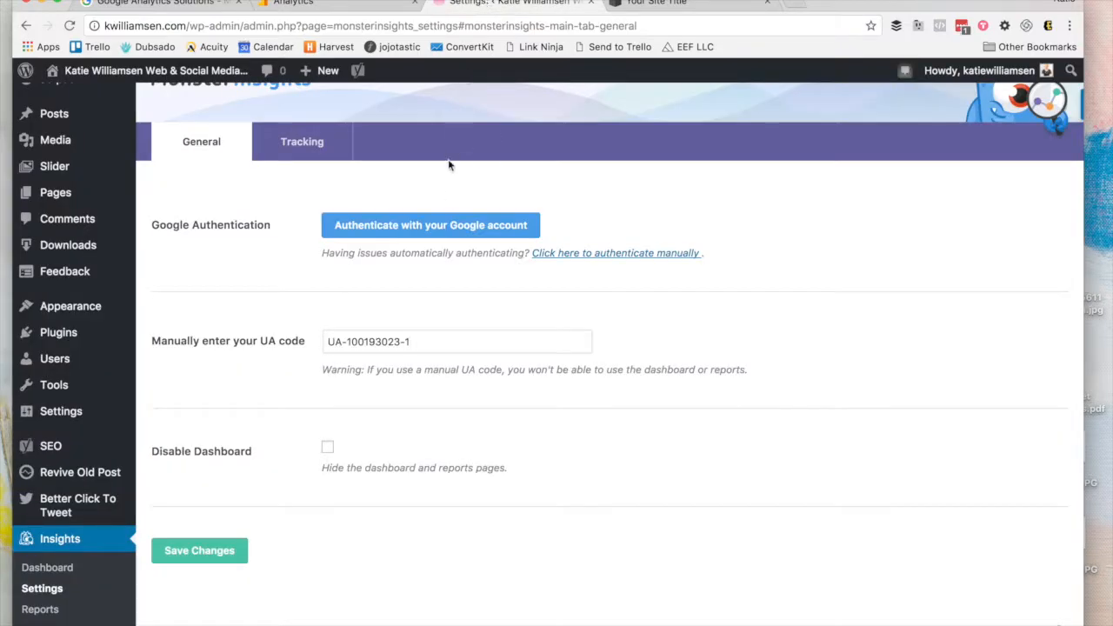
pyautogui.click(445, 224)
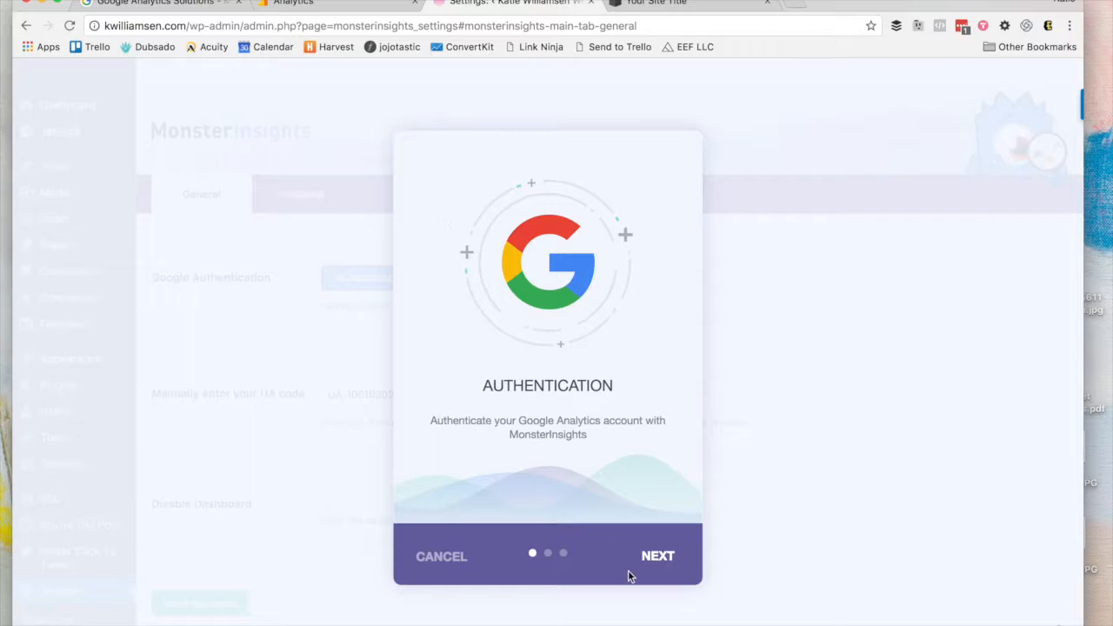
# Step: Allow MonsterInsights access with the second Google account and submit the copied authorization code
pyautogui.click(653, 556)
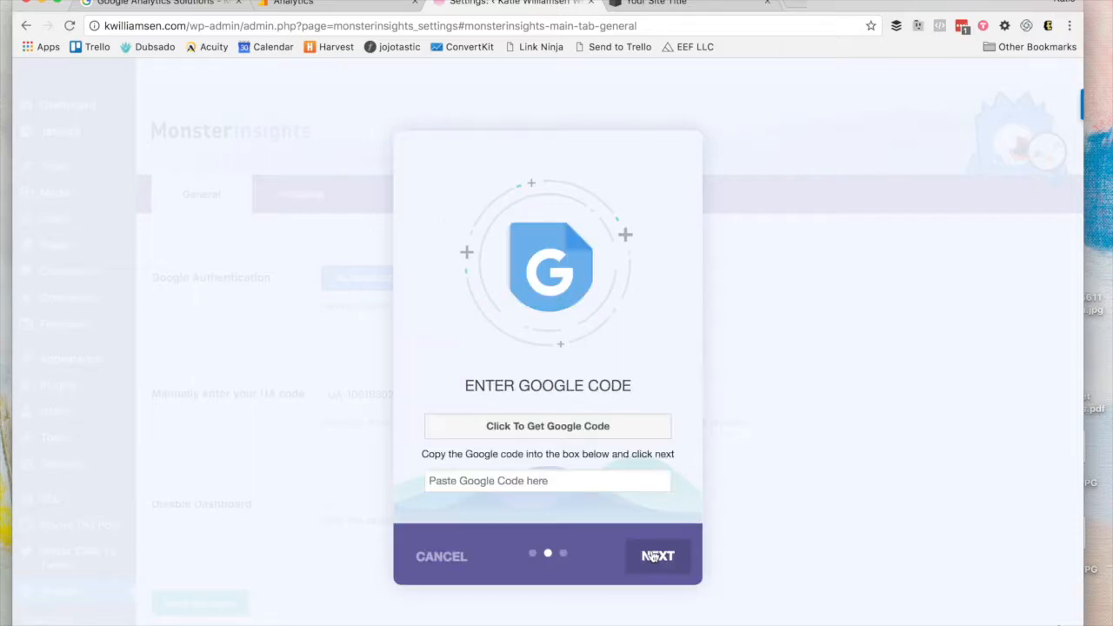
pyautogui.click(552, 425)
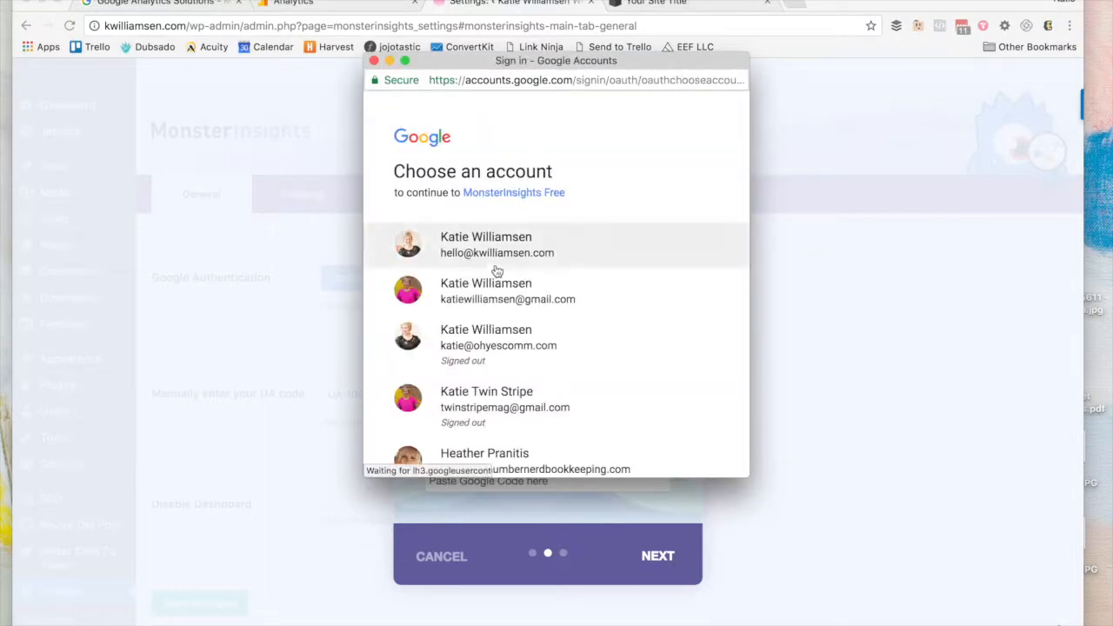
pyautogui.click(495, 297)
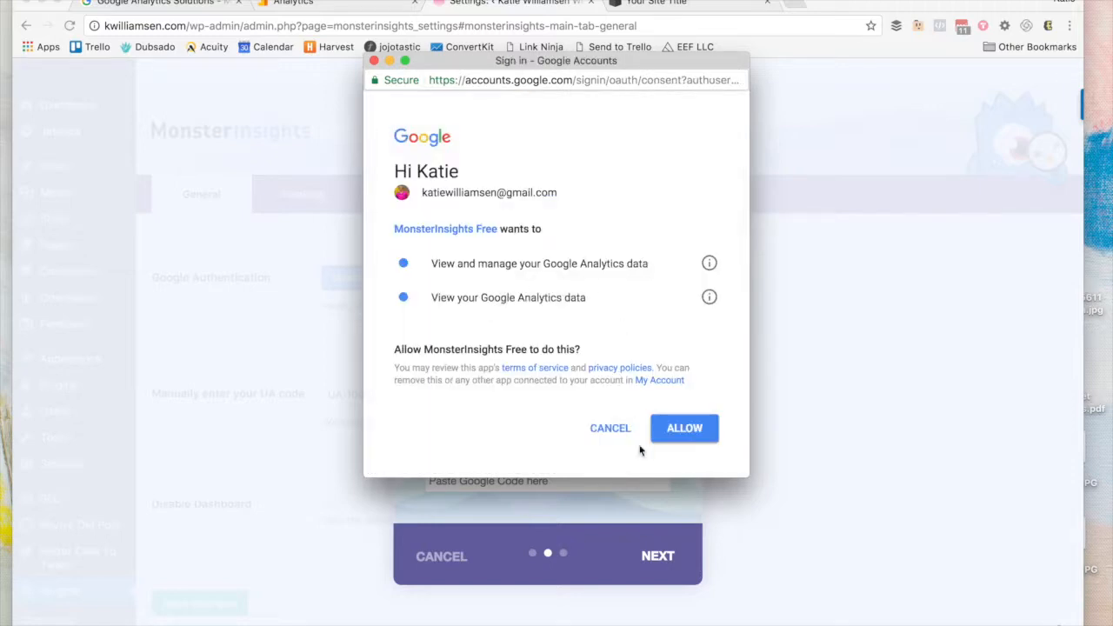
pyautogui.click(696, 441)
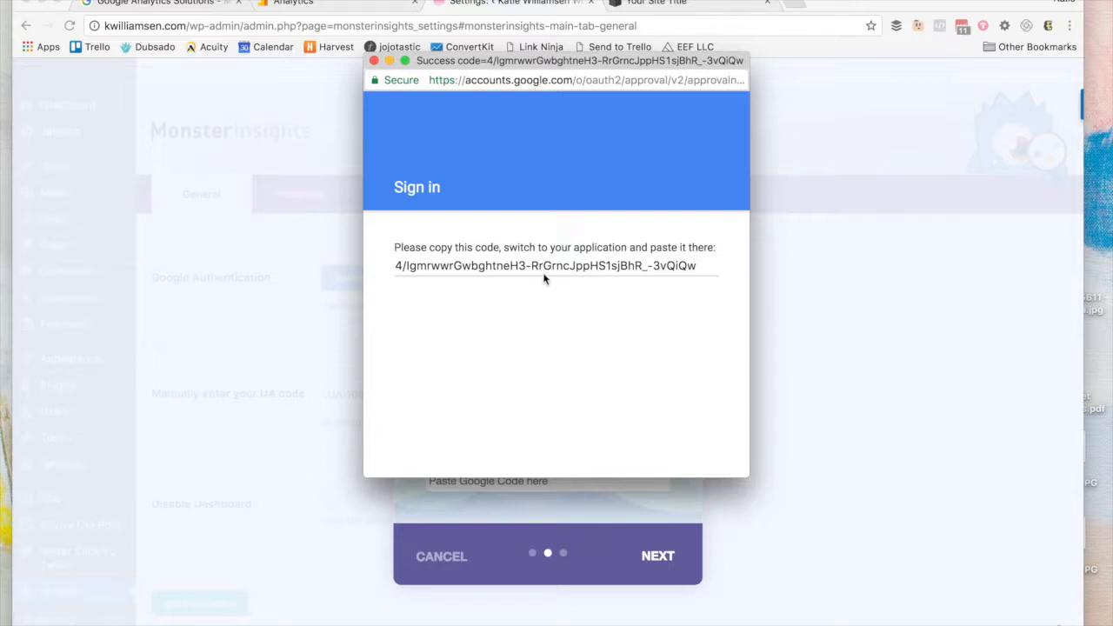
pyautogui.click(545, 276)
pyautogui.hotkey('ctrl', 'c')
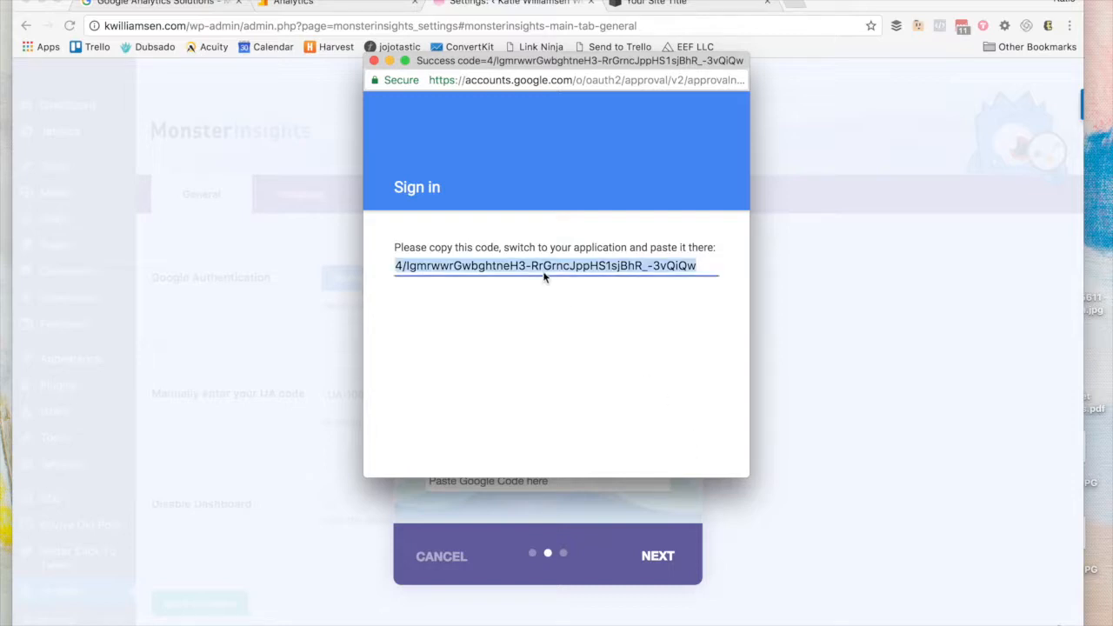
pyautogui.click(592, 510)
pyautogui.click(572, 483)
pyautogui.hotkey('ctrl', 'v')
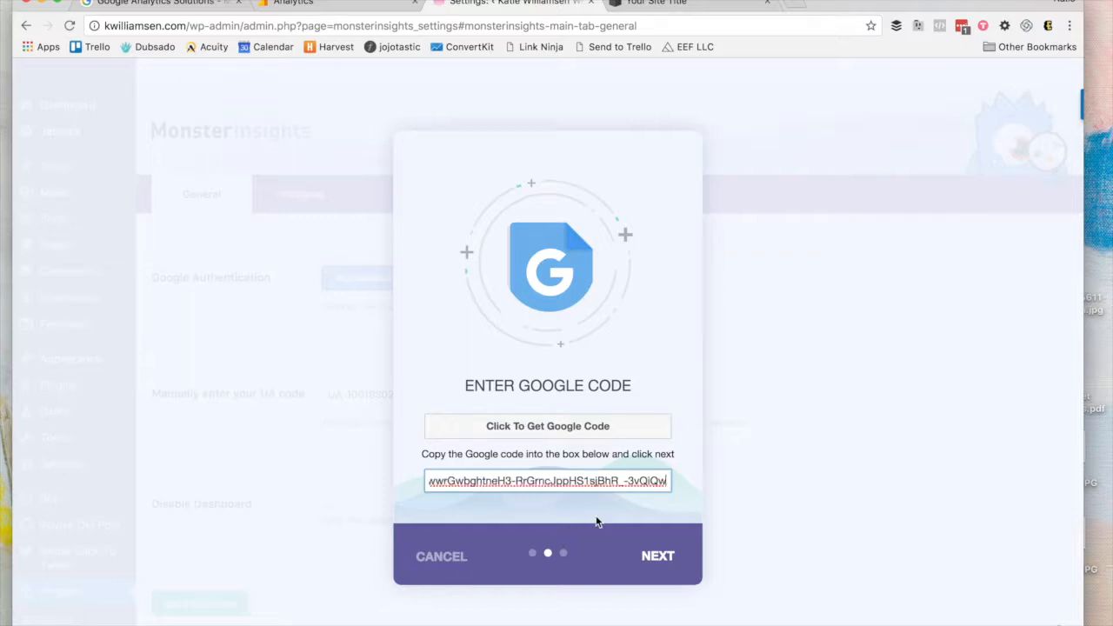
pyautogui.click(657, 559)
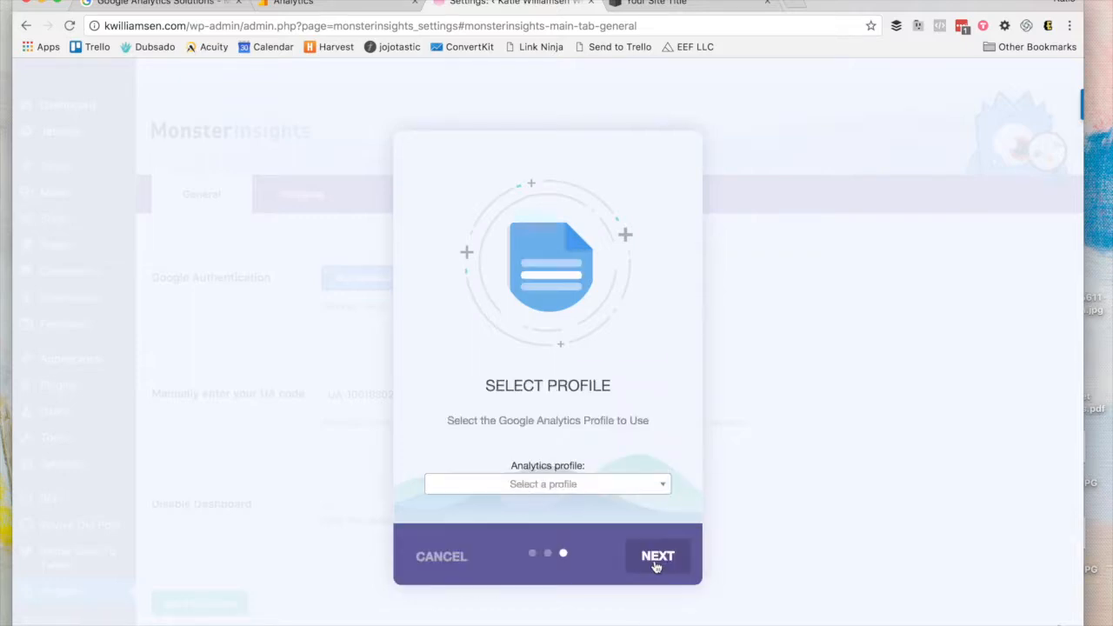
# Step: Choose the Master analytics profile and finish the setup wizard
pyautogui.click(628, 489)
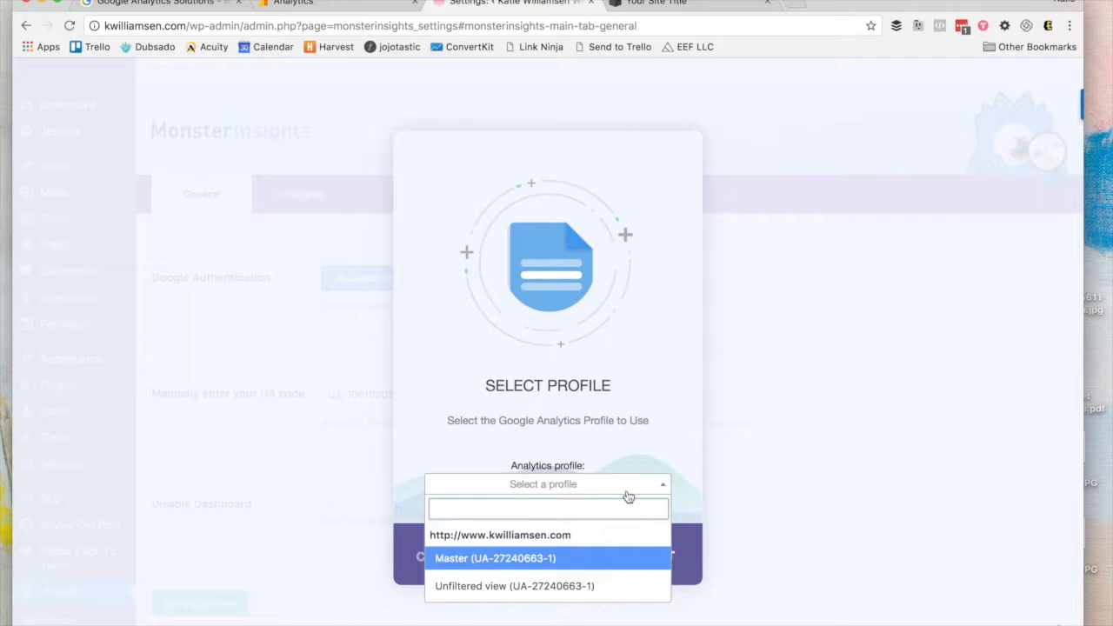
pyautogui.click(553, 567)
pyautogui.click(660, 554)
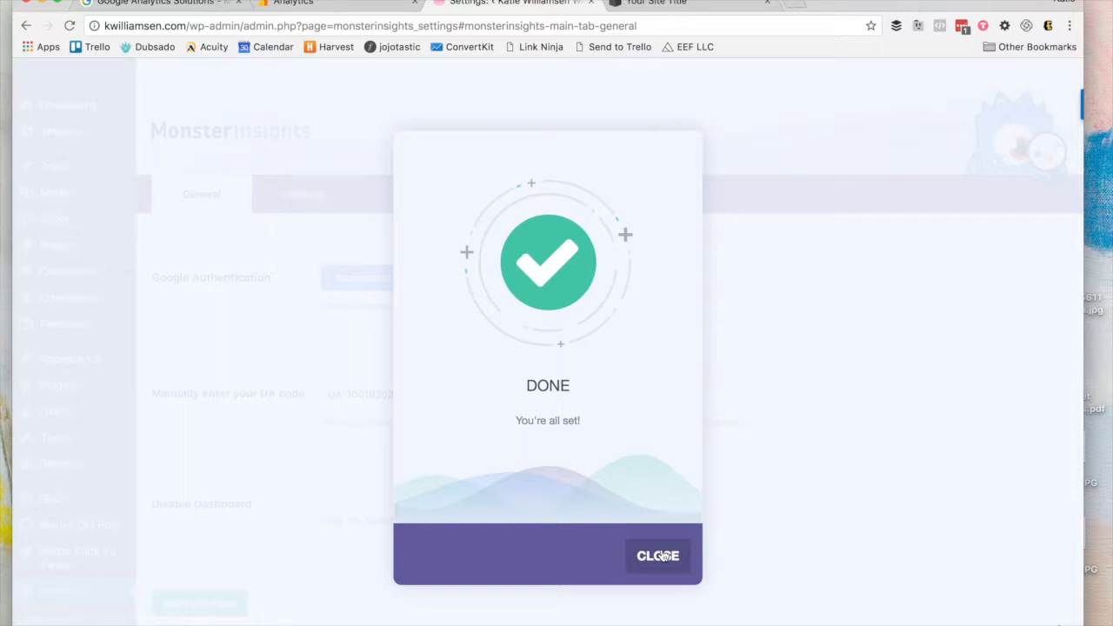
pyautogui.click(659, 560)
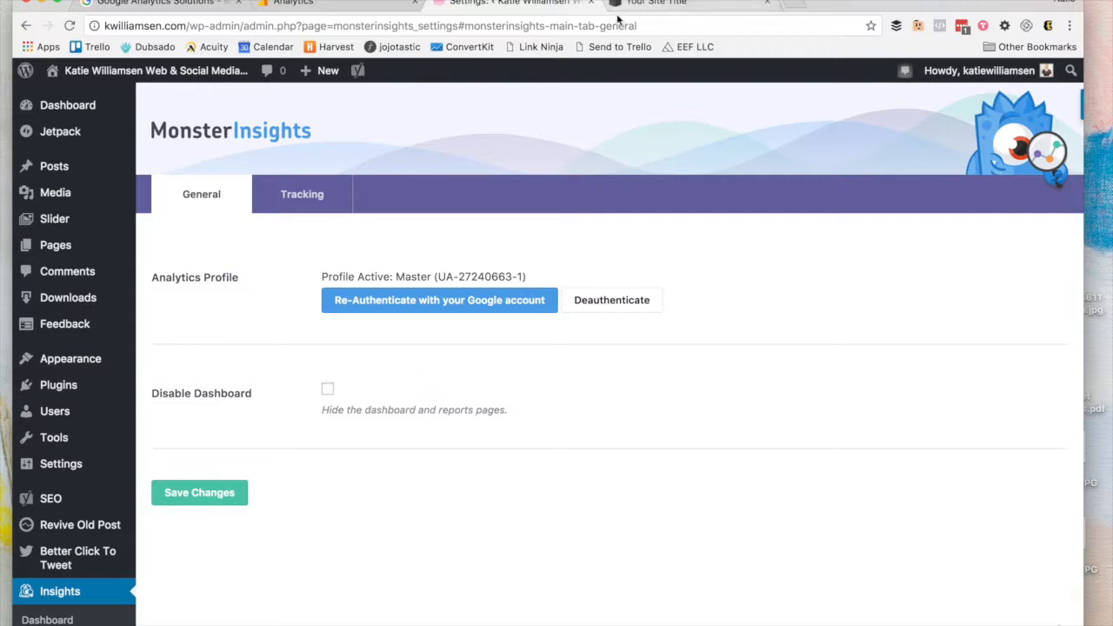
# Step: After confirming Profile Active: Master, move to the Squarespace editor showing the Inspired Thai Cuisine homepage
pyautogui.click(652, 2)
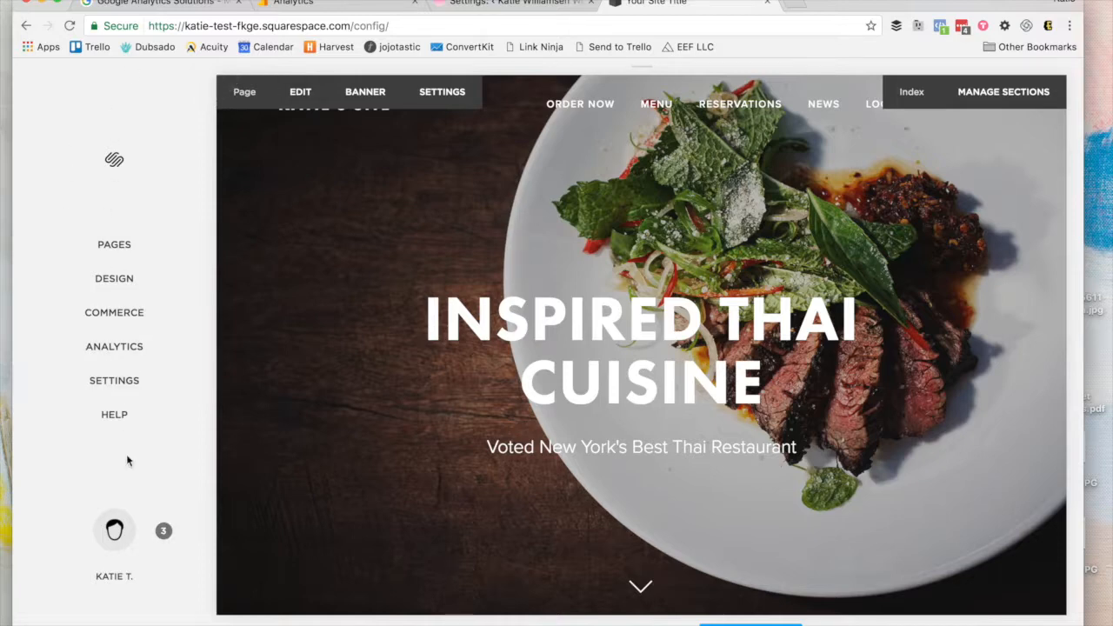
# Step: Navigate Squarespace Settings to Advanced, then External Services
pyautogui.click(126, 379)
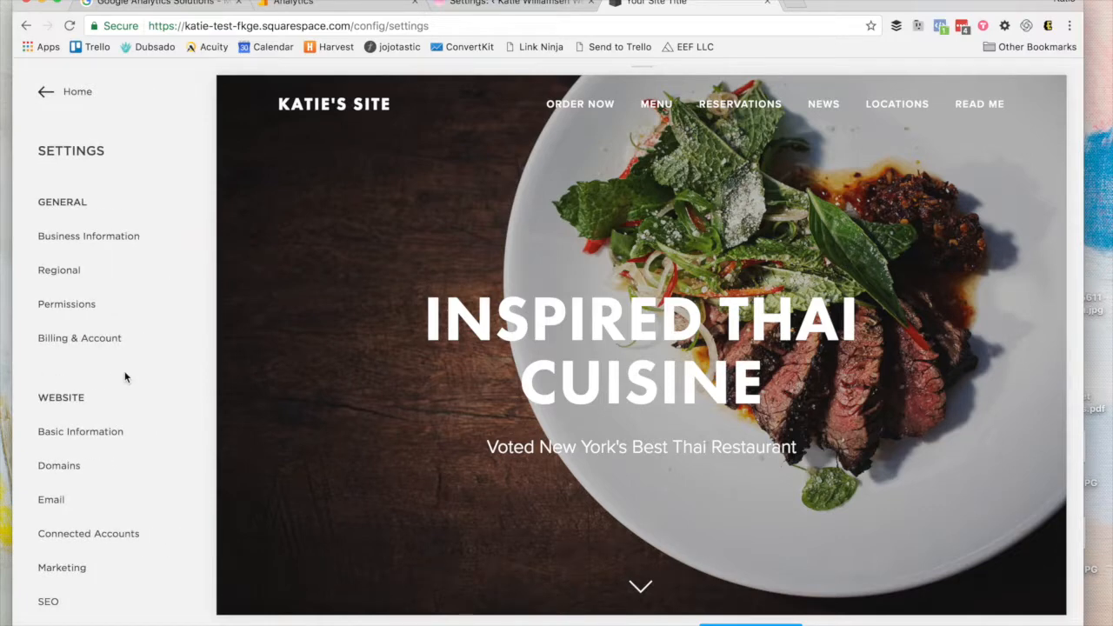
pyautogui.scroll(-5, 125, 377)
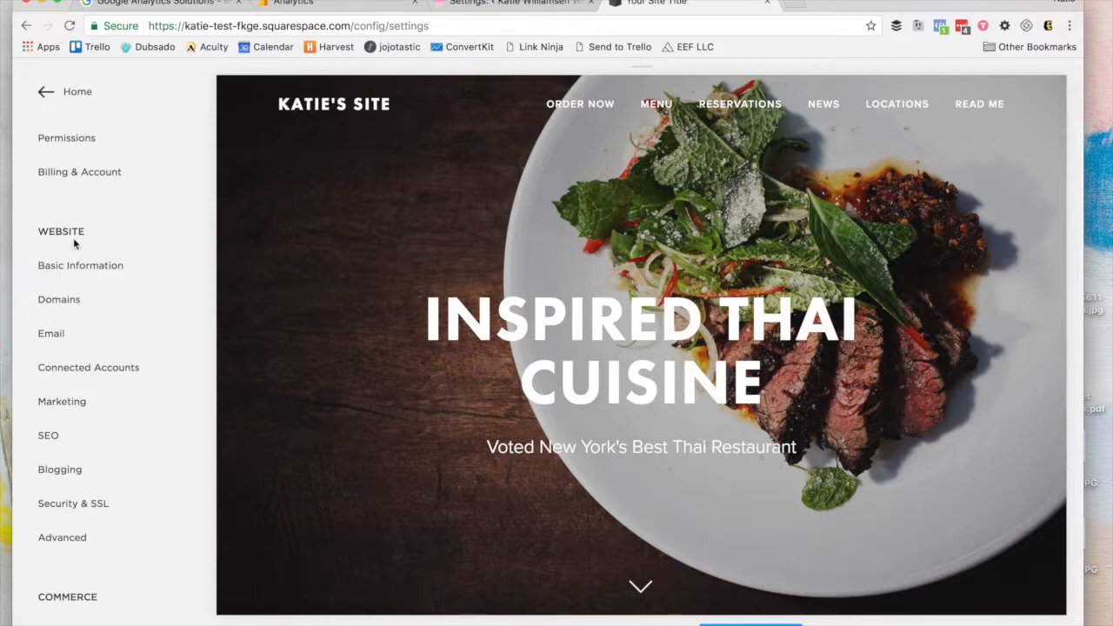
pyautogui.click(90, 537)
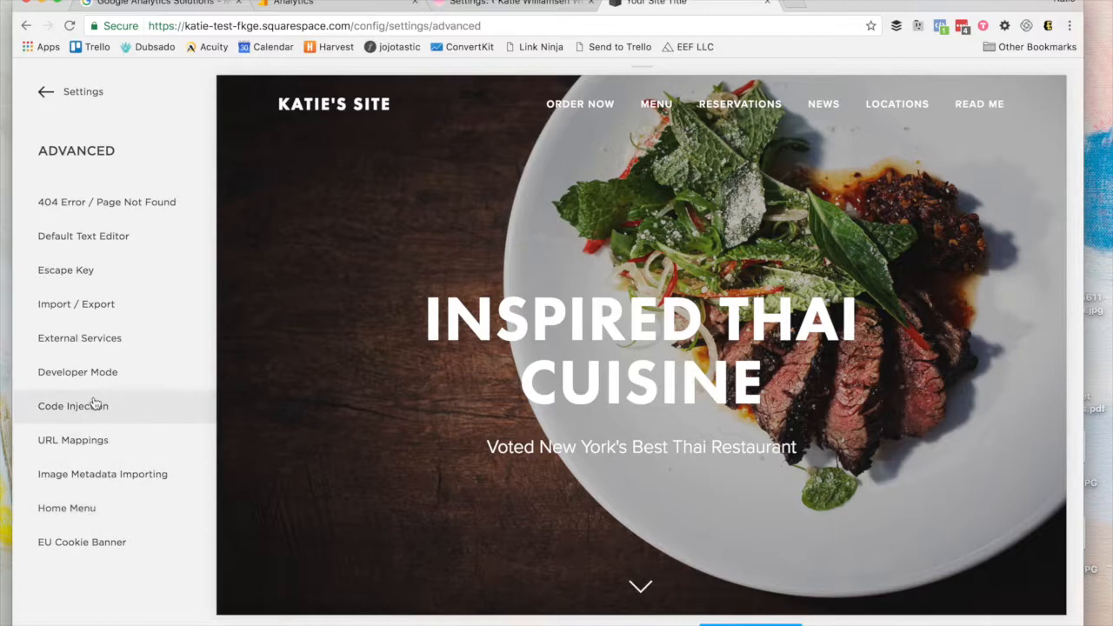
pyautogui.click(105, 339)
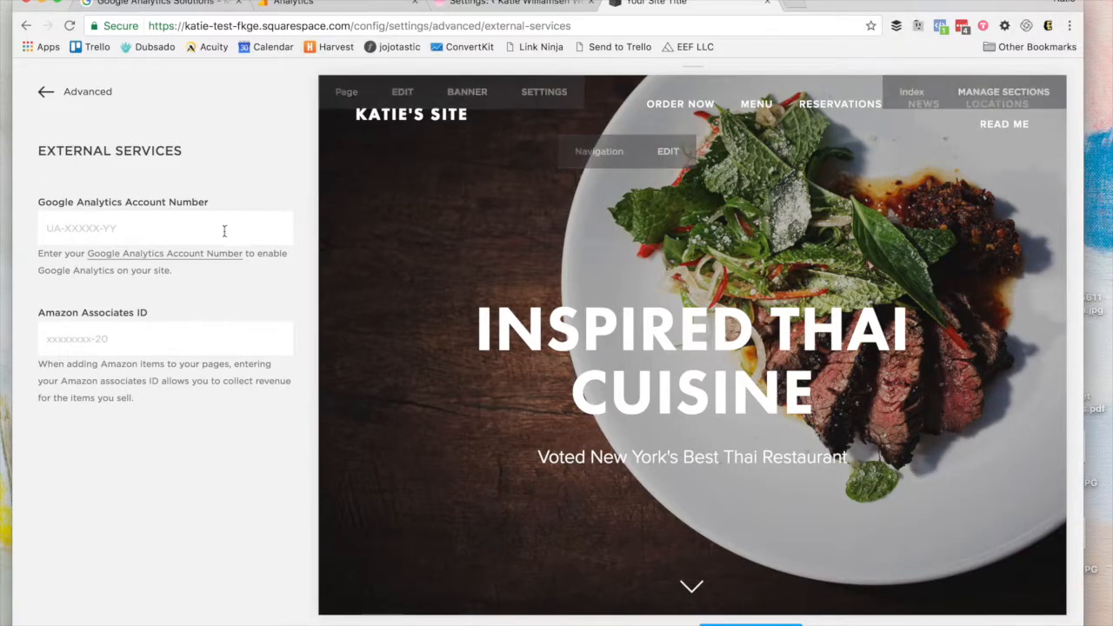
# Step: Select the site's Tracking ID on the Analytics tracking code page to copy it
pyautogui.click(323, 6)
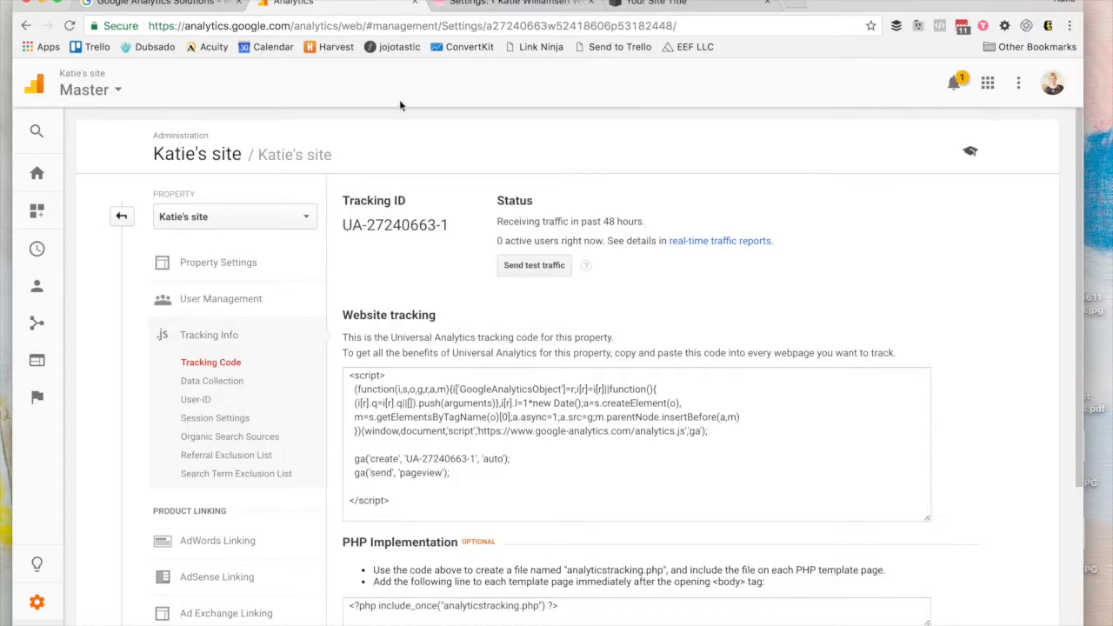
pyautogui.moveTo(449, 226); pyautogui.dragTo(341, 226)
pyautogui.tripleClick(341, 226)
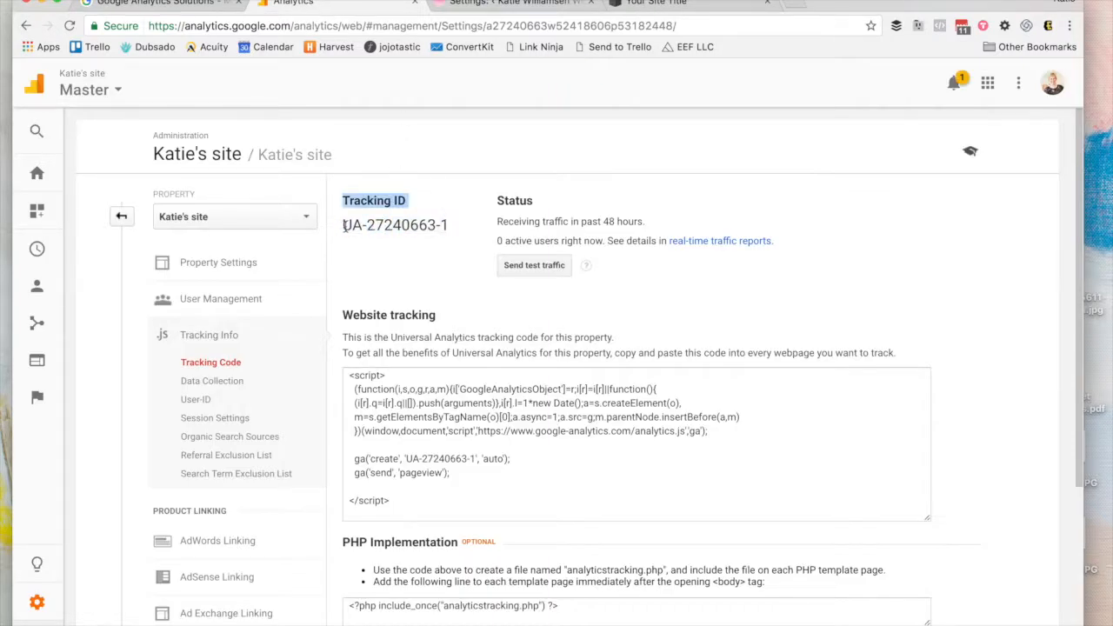
pyautogui.tripleClick(344, 226)
pyautogui.press('super+c')
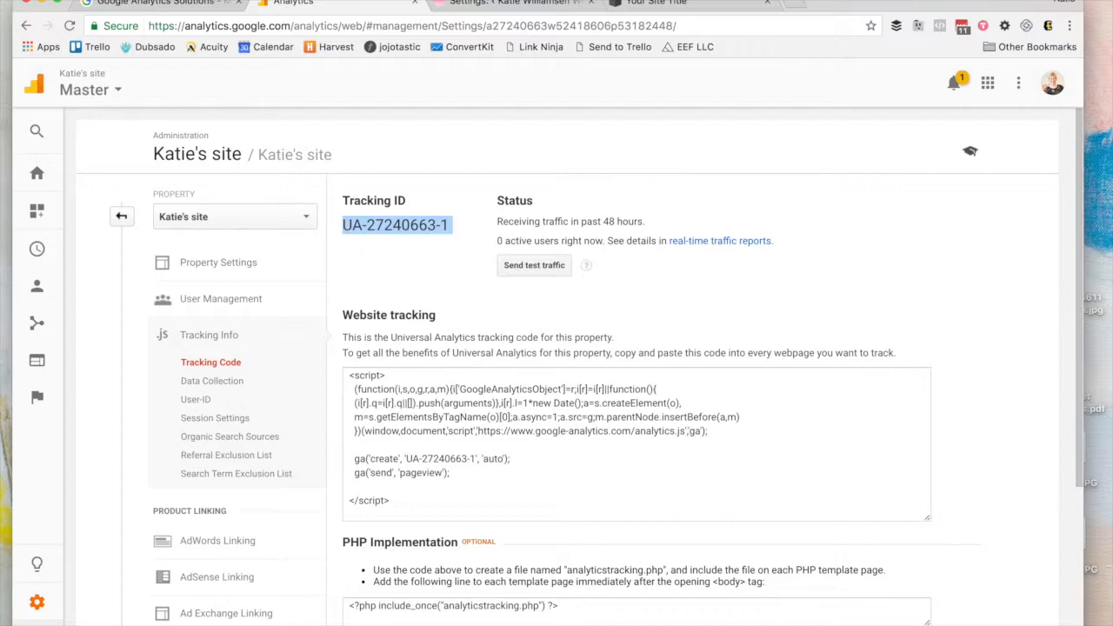
# Step: Paste the tracking ID into Squarespace's Google Analytics Account Number field, then go to Analytics Home
pyautogui.click(533, 5)
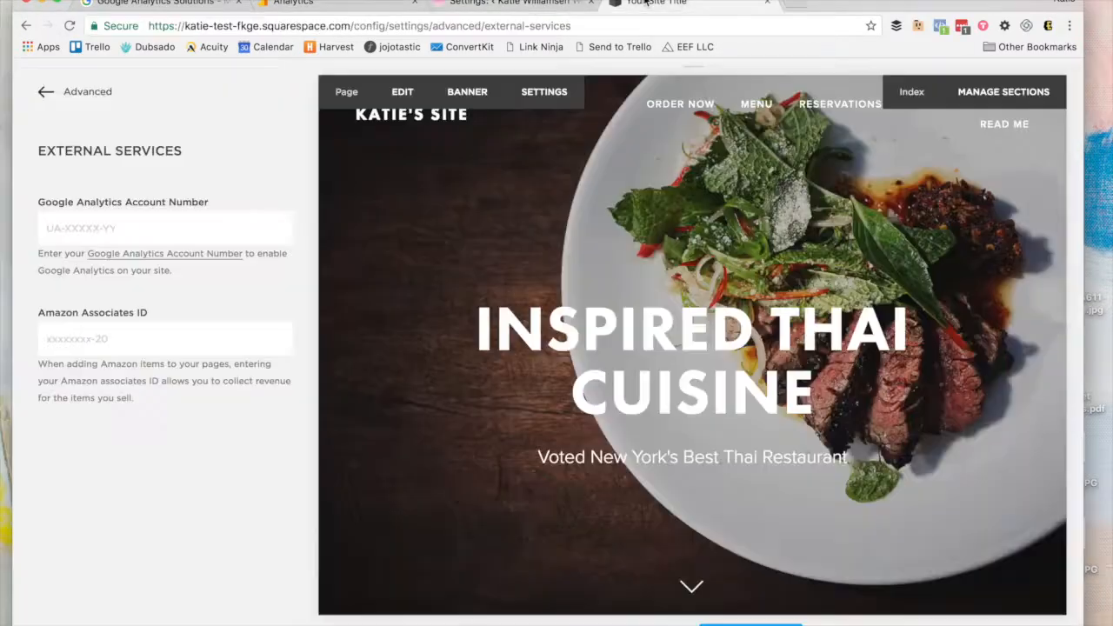
pyautogui.click(648, 4)
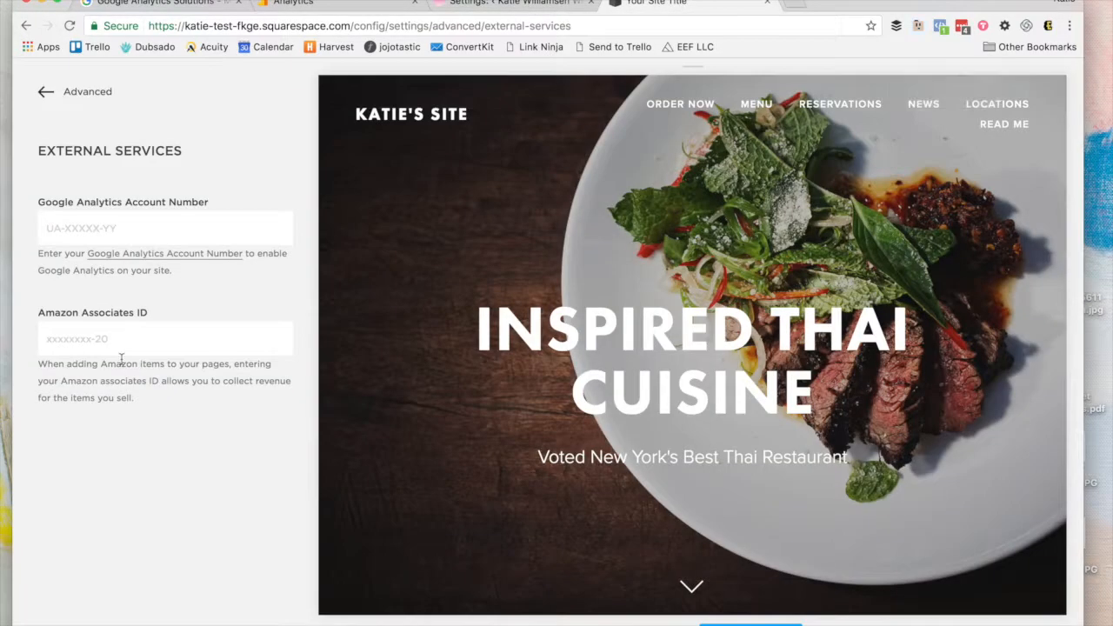
pyautogui.click(126, 221)
pyautogui.press('super+v')
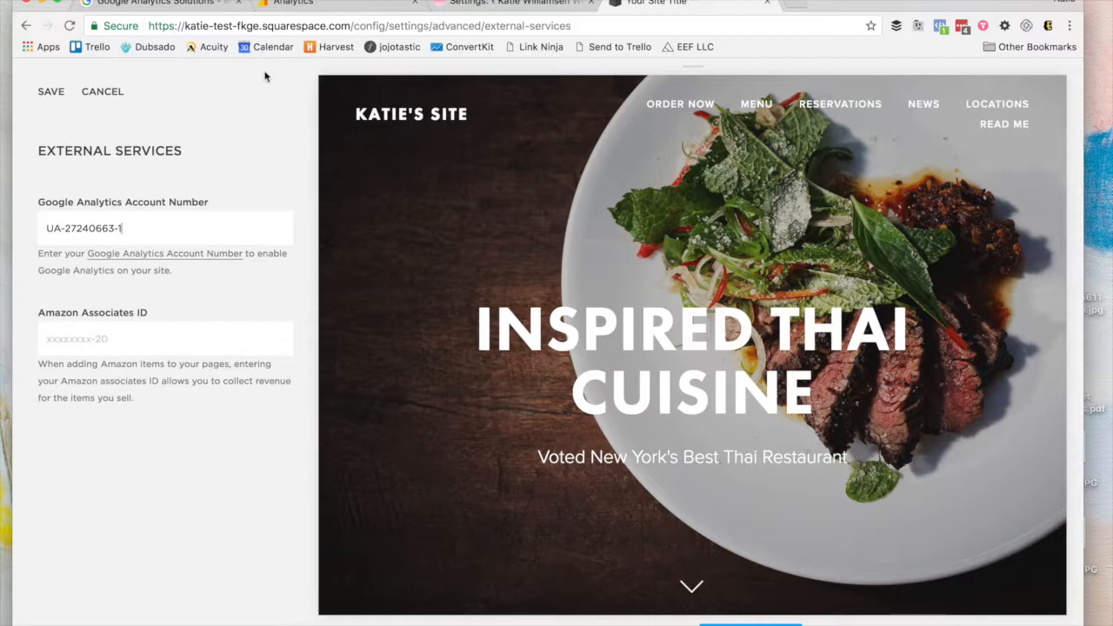
pyautogui.click(296, 4)
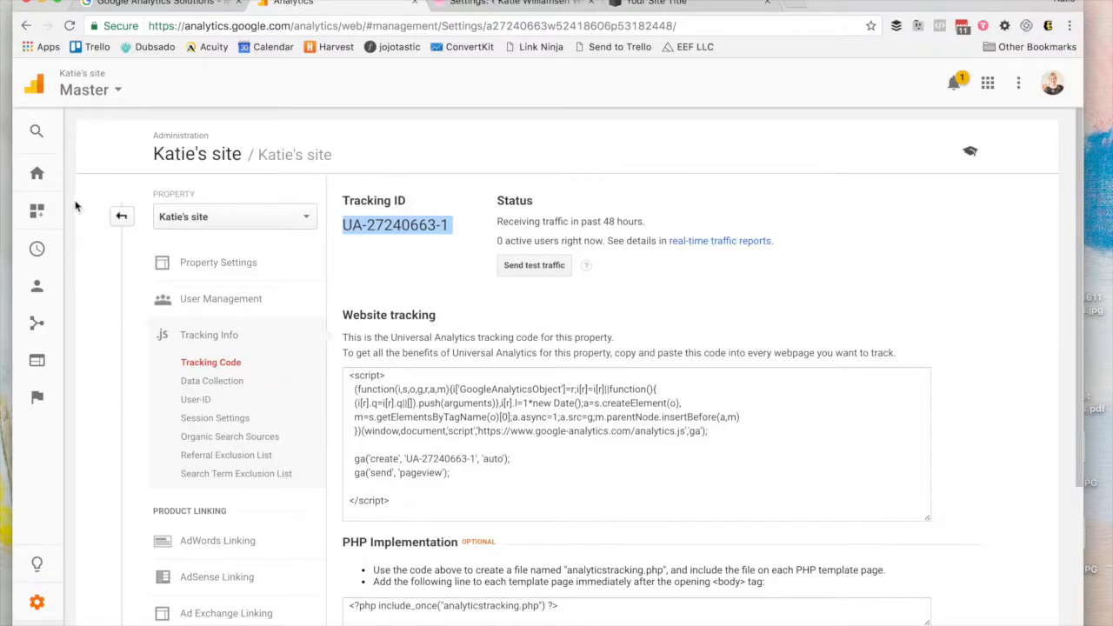
pyautogui.click(40, 170)
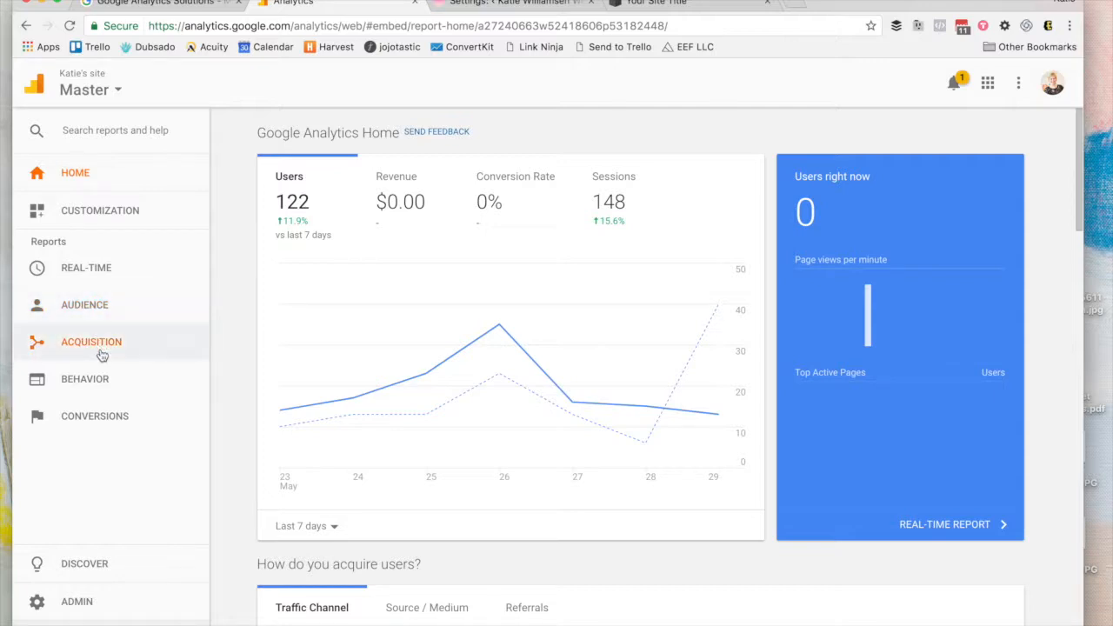
# Step: Open the Audience Overview report (148 sessions, 122 users), then browse the sidebar's Interests reports
pyautogui.click(103, 310)
pyautogui.click(115, 347)
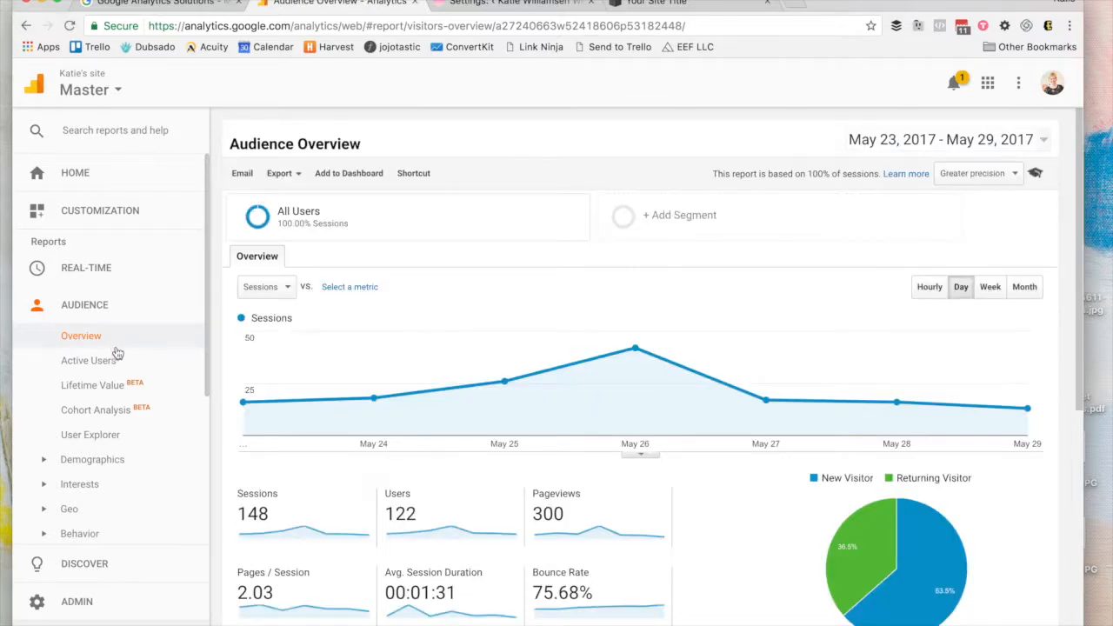
pyautogui.click(80, 485)
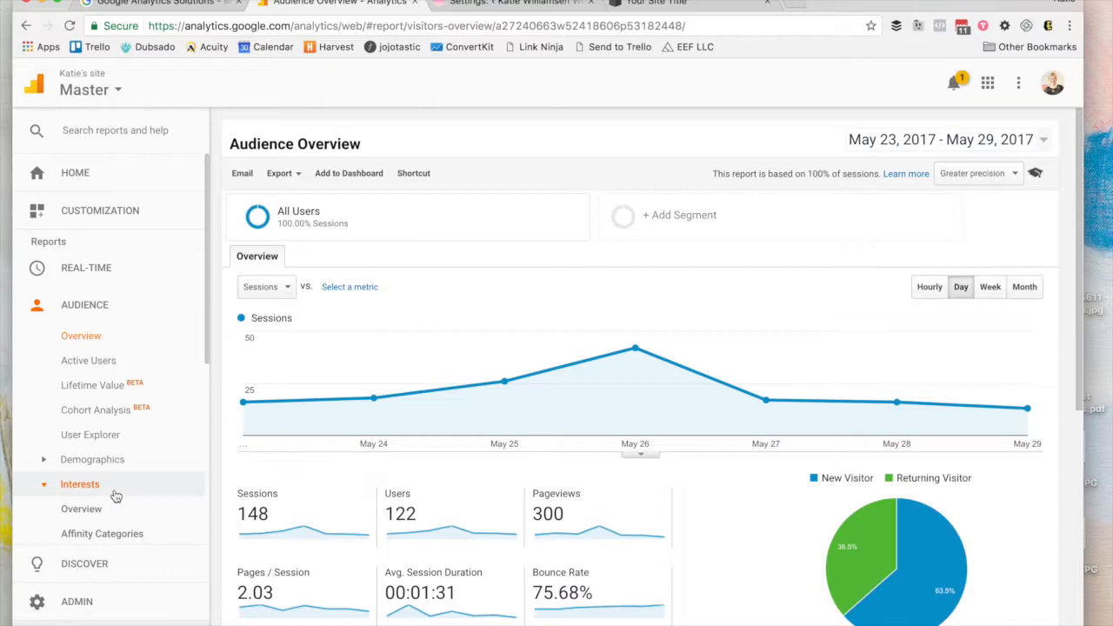
pyautogui.scroll(-1, 113, 491)
pyautogui.click(93, 393)
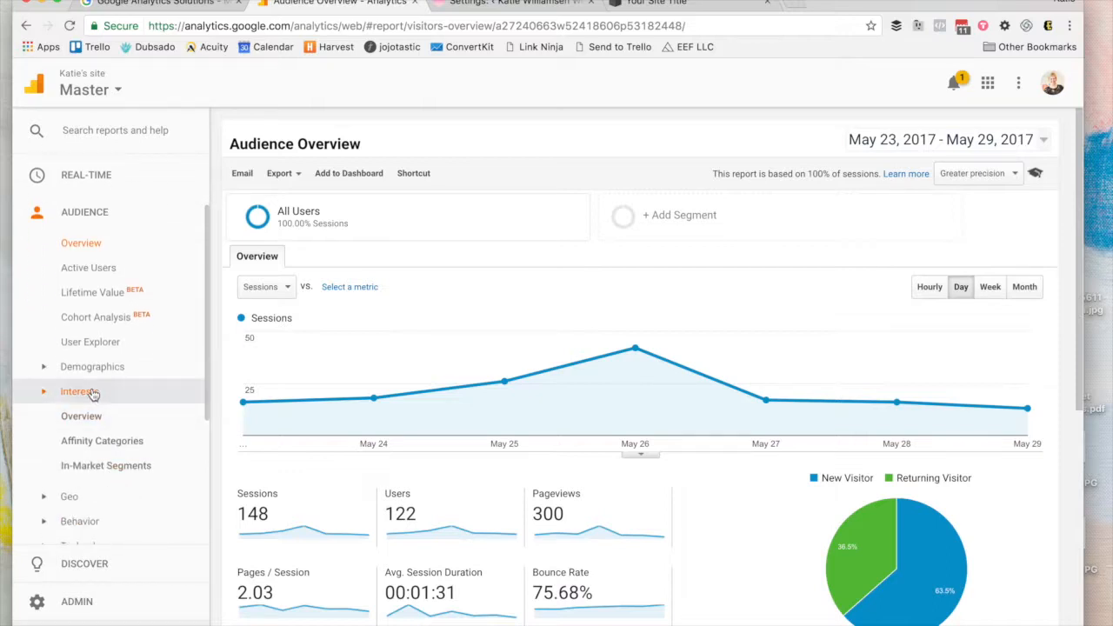
pyautogui.scroll(-2, 93, 394)
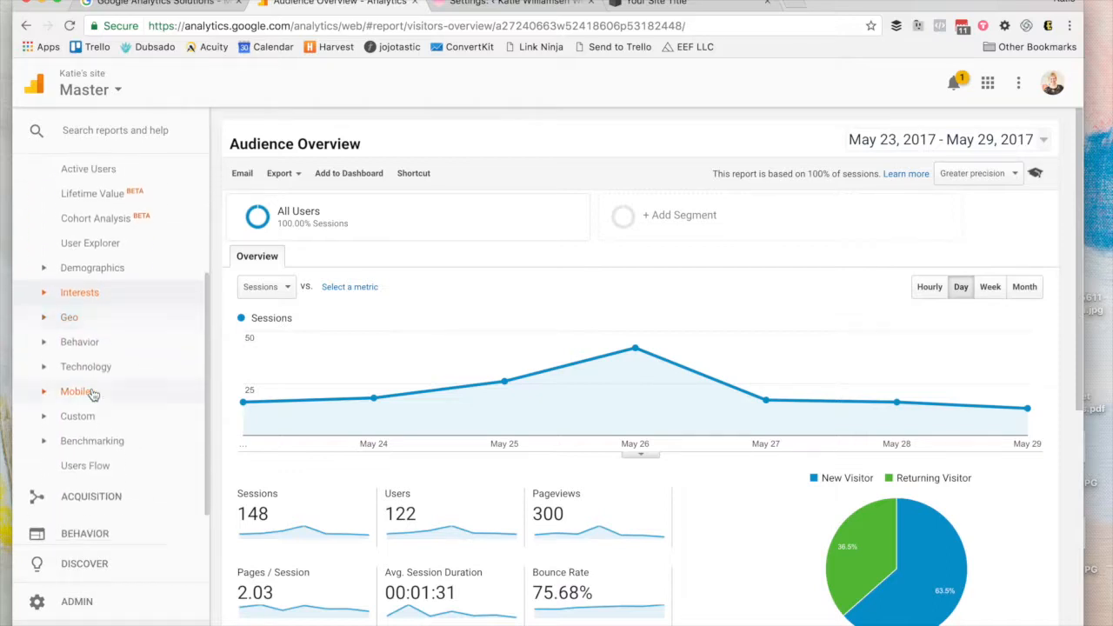
pyautogui.scroll(-1, 93, 394)
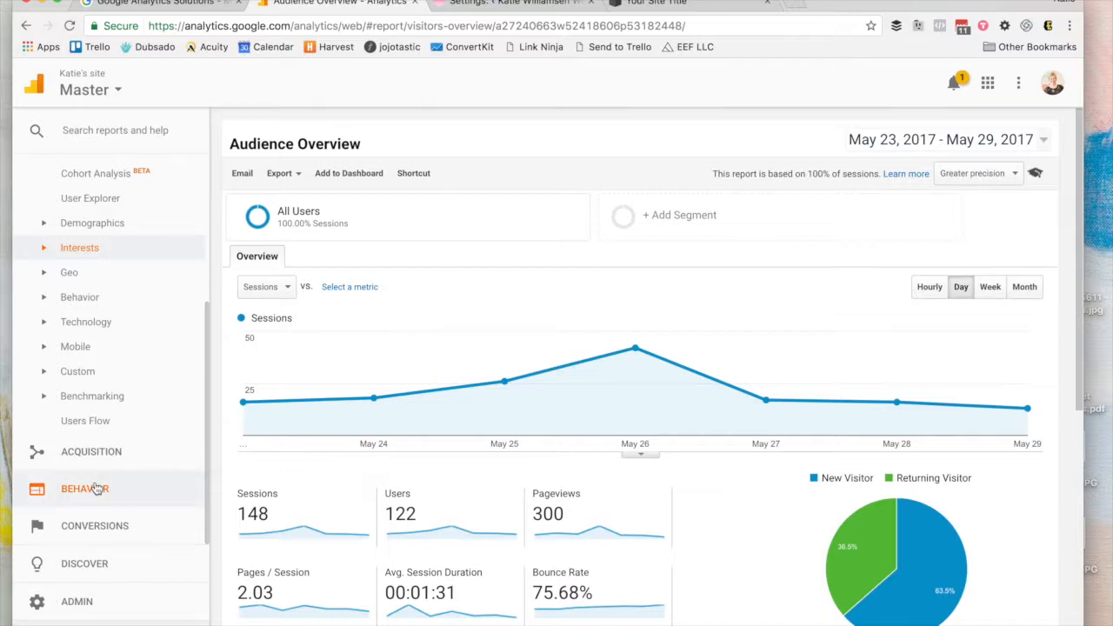